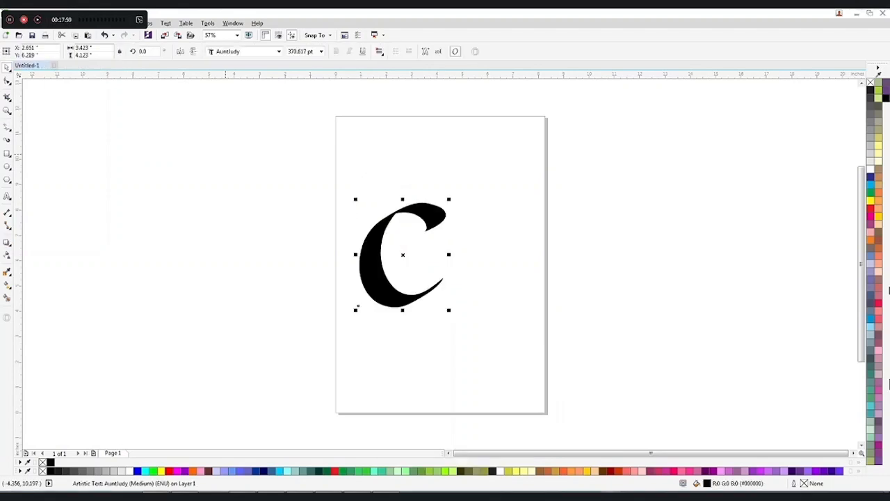
- Import the Untitled-2 file from the Desktop with its text as curves and place it on the page beside the letter C
{"action": "key", "text": "Escape"}
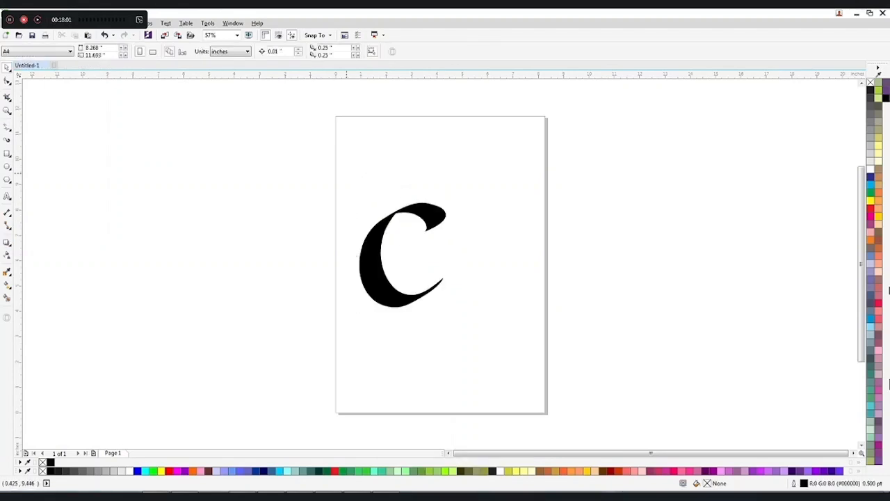
{"action": "right_click", "coordinate": [348, 174]}
{"action": "left_click", "coordinate": [351, 212]}
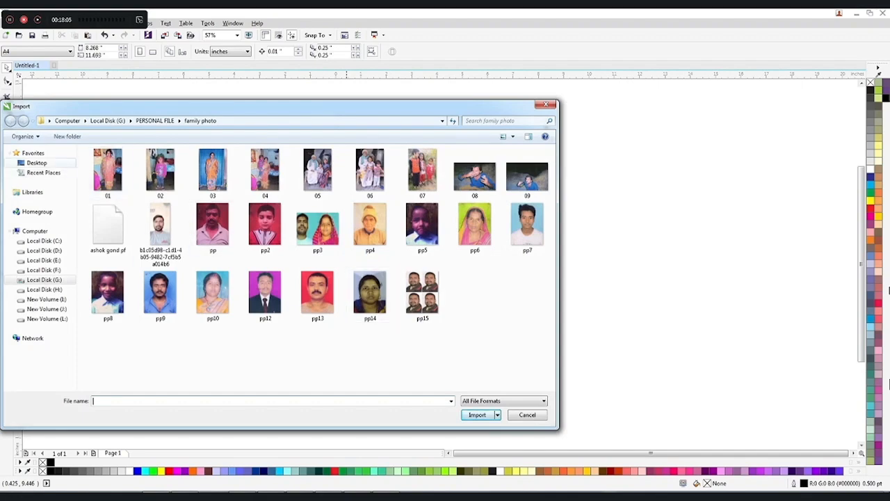
{"action": "left_click", "coordinate": [36, 162]}
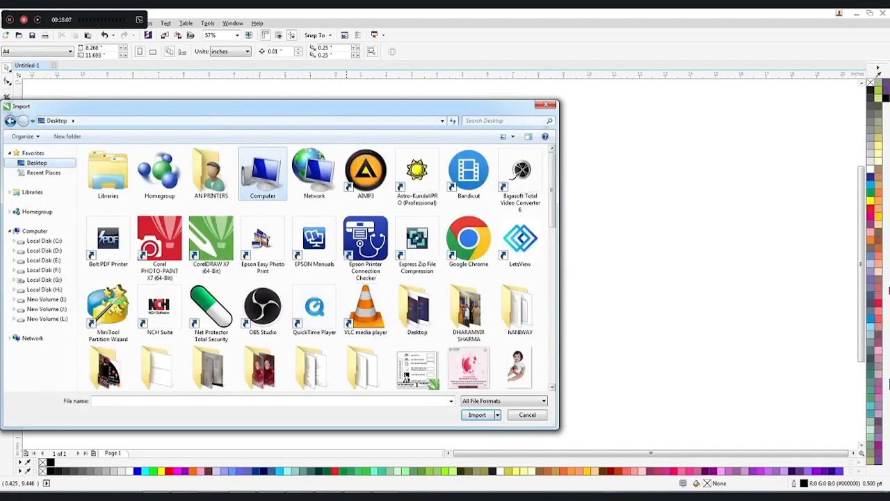
{"action": "left_click_drag", "start_coordinate": [552, 195], "coordinate": [552, 350]}
{"action": "left_click", "coordinate": [520, 289]}
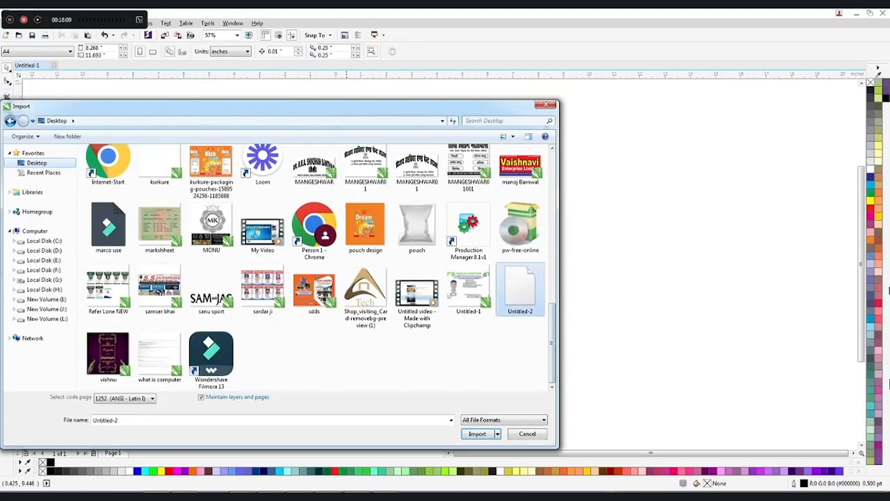
{"action": "left_click", "coordinate": [478, 433]}
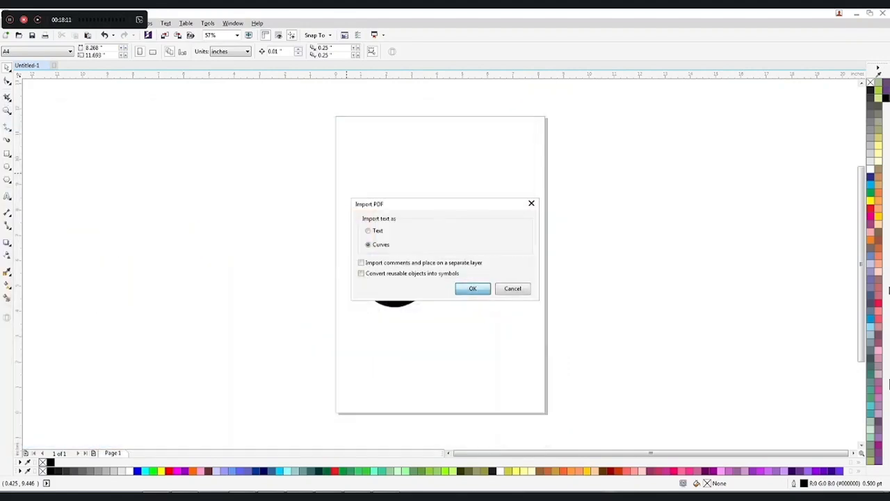
{"action": "key", "text": "Return"}
{"action": "left_click", "coordinate": [486, 226]}
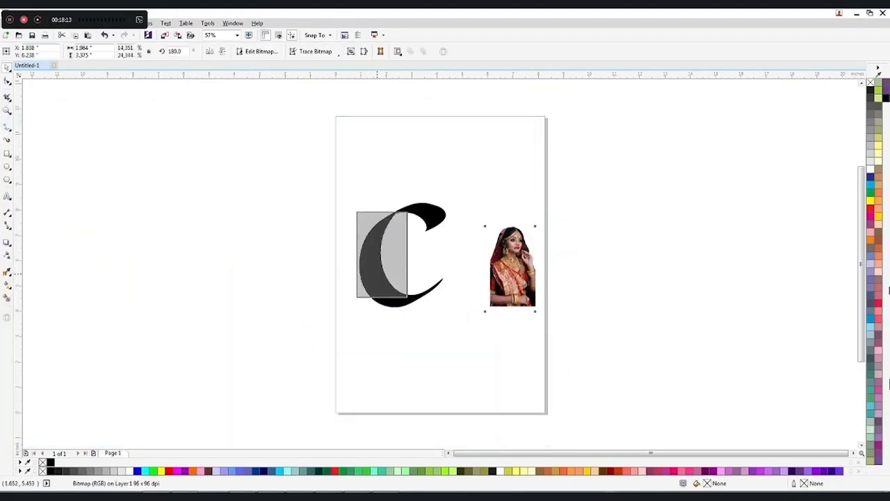
- Enlarge the bride photo to about 3.47 × 5.9 inches and position it behind the letter C with the face in its opening
{"action": "left_click_drag", "start_coordinate": [377, 275], "coordinate": [446, 359]}
{"action": "left_click_drag", "start_coordinate": [376, 297], "coordinate": [375, 296]}
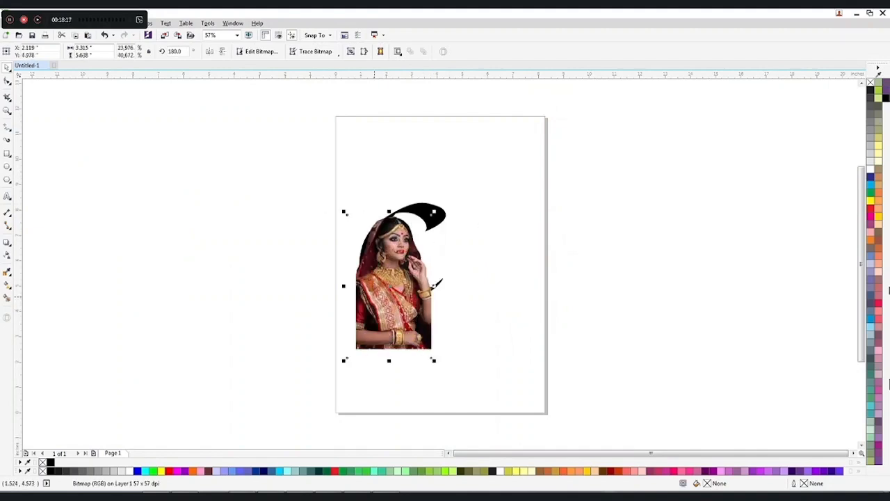
{"action": "left_click_drag", "start_coordinate": [343, 212], "coordinate": [339, 205]}
{"action": "left_click_drag", "start_coordinate": [378, 260], "coordinate": [384, 264]}
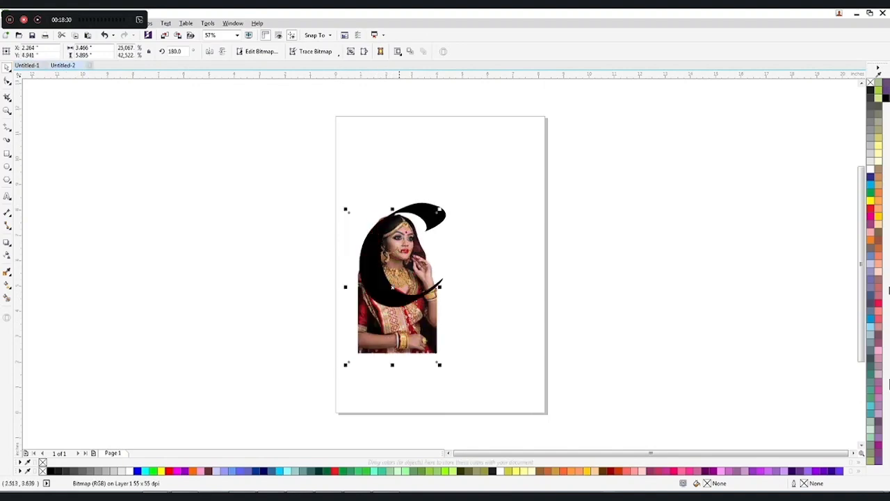
{"action": "key", "text": "Escape"}
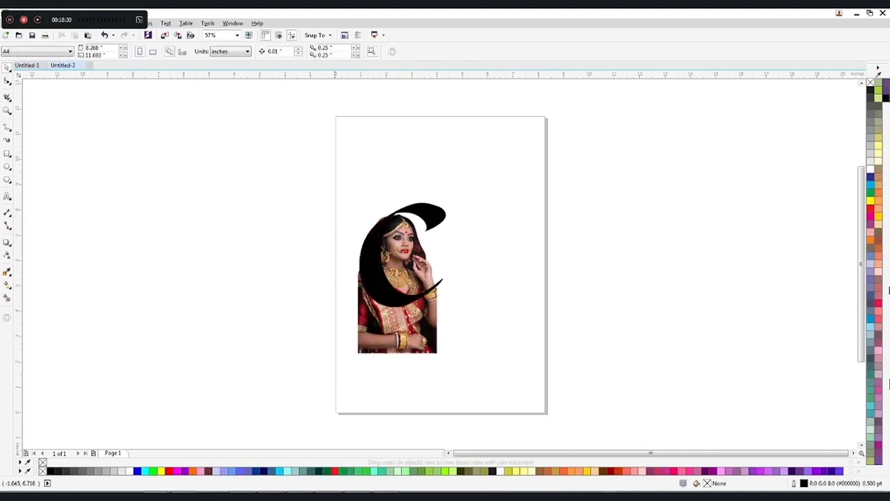
- Start a B-Spline curve above the photo's head and run it down through the letter C's thick stroke and around its lower bend
{"action": "scroll", "coordinate": [404, 282], "scroll_direction": "up", "scroll_amount": 3}
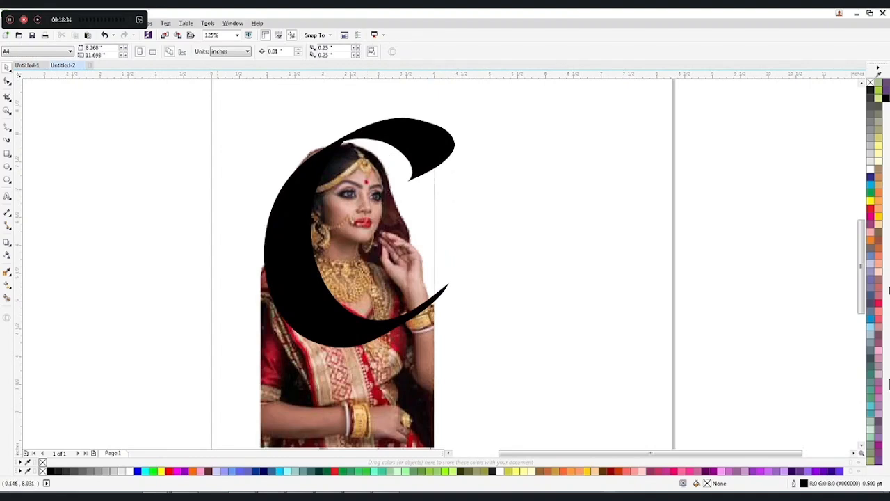
{"action": "scroll", "coordinate": [229, 129], "scroll_direction": "down", "scroll_amount": 3}
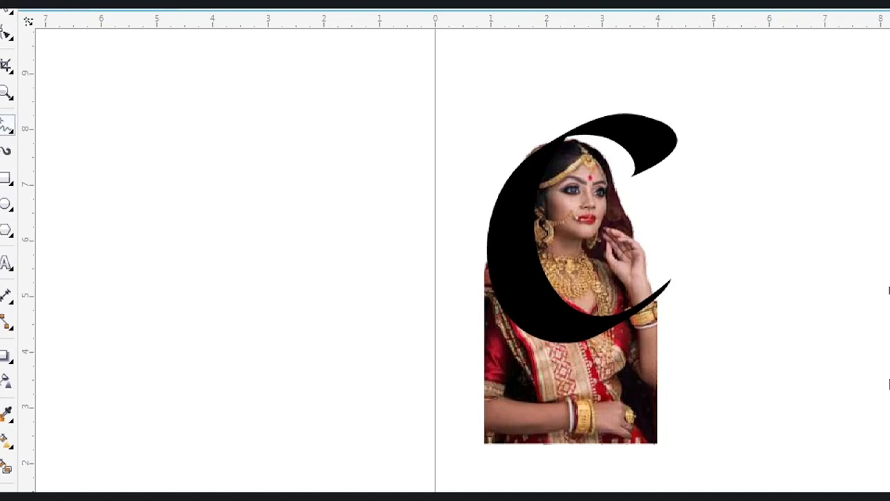
{"action": "left_click", "coordinate": [10, 129]}
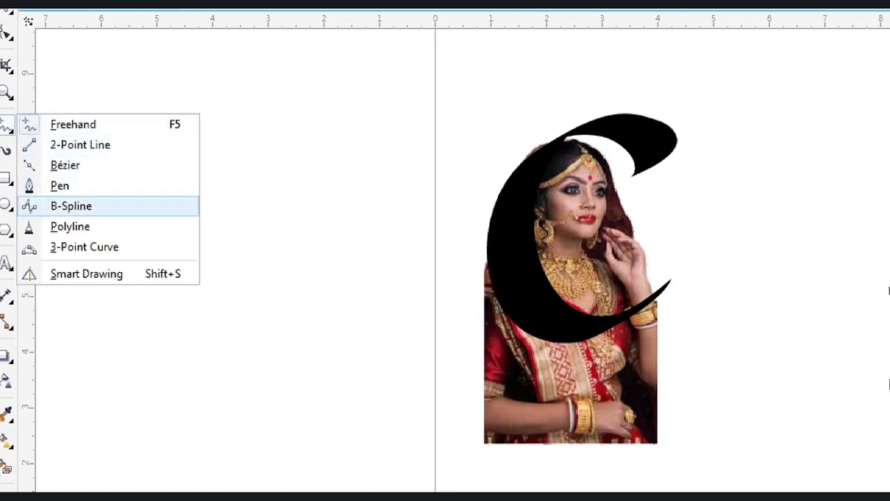
{"action": "left_click", "coordinate": [81, 206]}
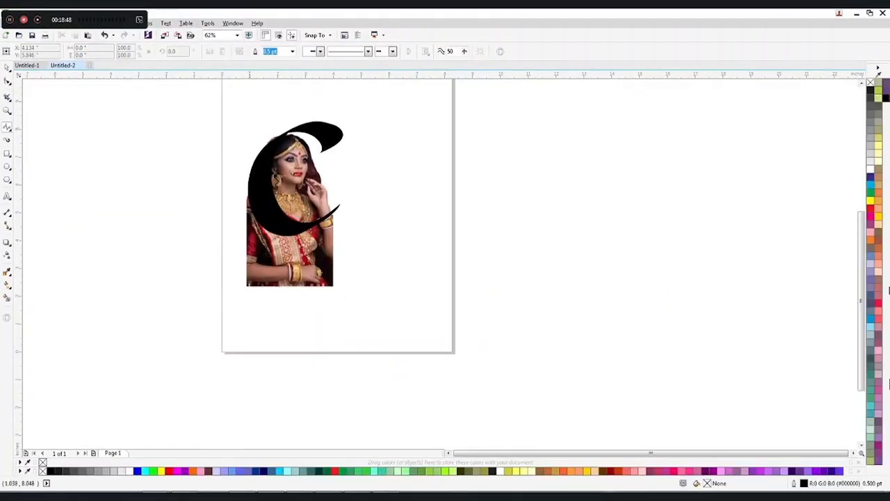
{"action": "left_click", "coordinate": [249, 130]}
{"action": "left_click", "coordinate": [265, 127]}
{"action": "left_click", "coordinate": [278, 126]}
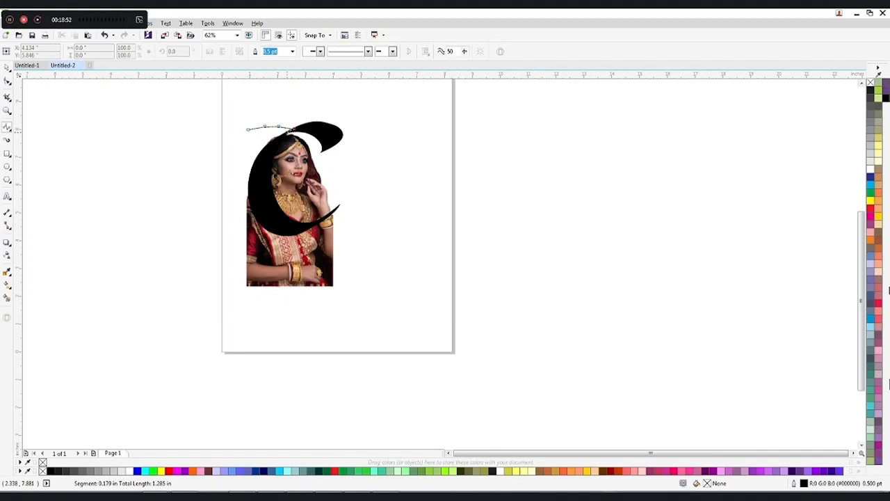
{"action": "left_click", "coordinate": [266, 160]}
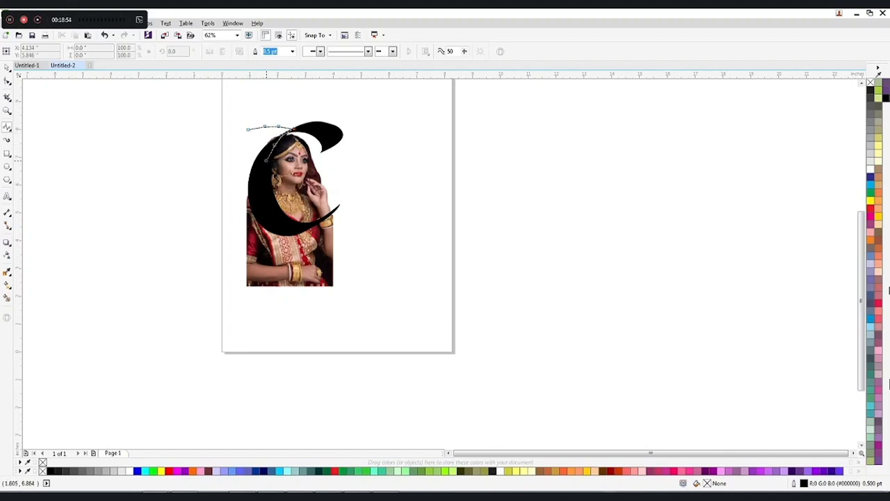
{"action": "left_click", "coordinate": [260, 179]}
{"action": "left_click", "coordinate": [258, 199]}
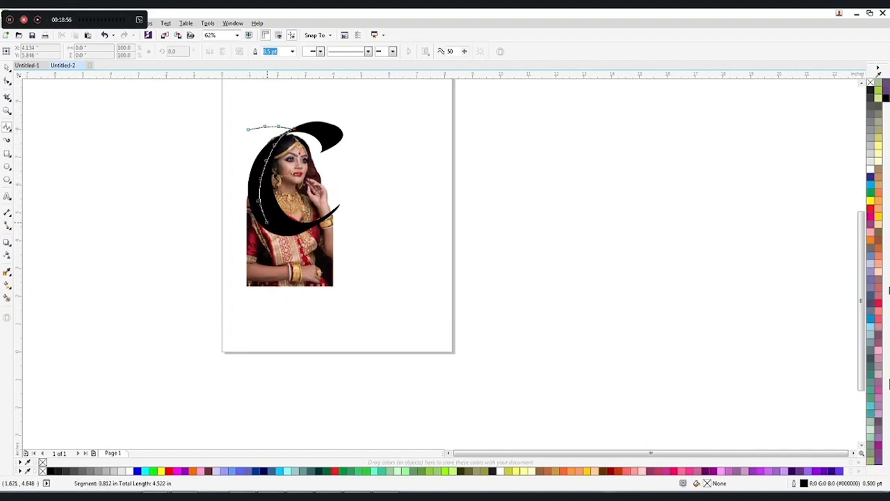
{"action": "left_click", "coordinate": [265, 219]}
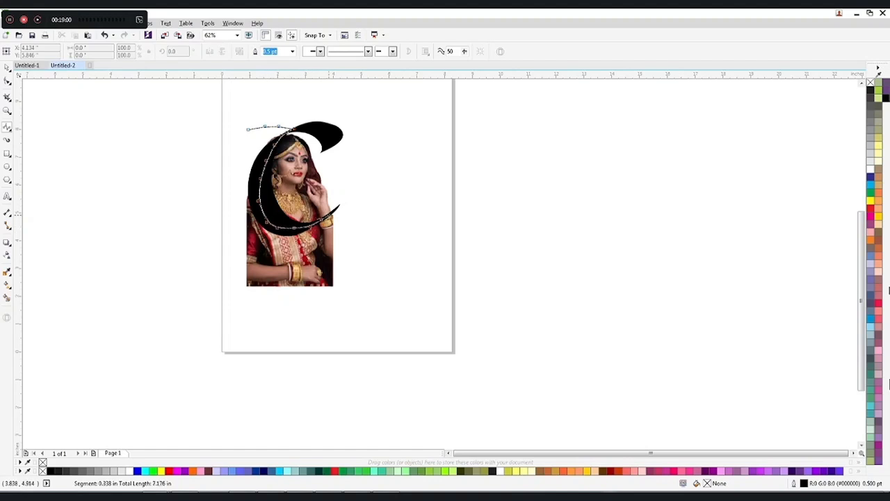
- Continue the B-Spline around the outside of the photo's lower part and close it at its start, about 4.3 × 6.5 inches overall
{"action": "left_click", "coordinate": [343, 225]}
{"action": "left_click", "coordinate": [348, 269]}
{"action": "left_click", "coordinate": [342, 300]}
{"action": "left_click", "coordinate": [259, 312]}
{"action": "left_click", "coordinate": [229, 294]}
{"action": "left_click", "coordinate": [228, 236]}
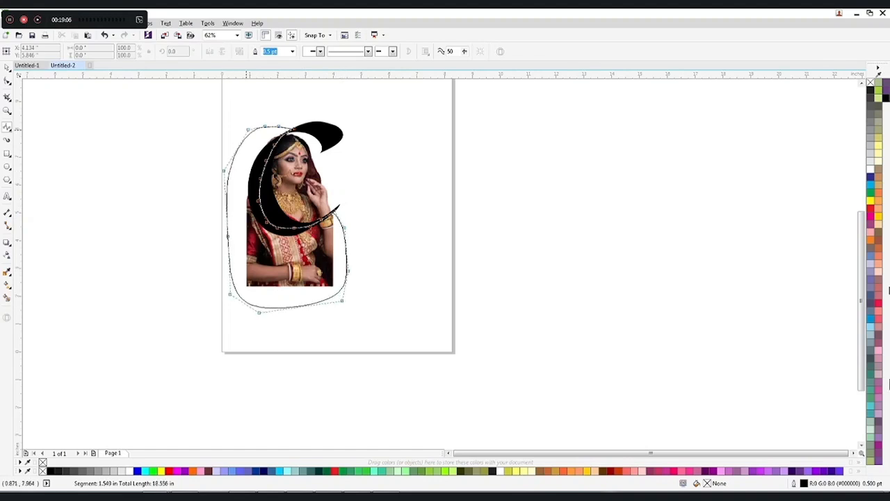
{"action": "left_click", "coordinate": [248, 130]}
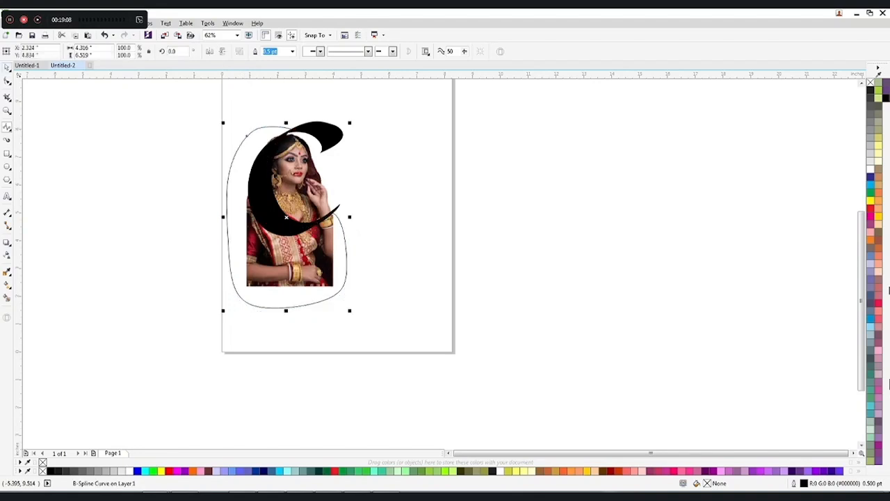
{"action": "left_click", "coordinate": [7, 68]}
{"action": "left_click", "coordinate": [46, 149]}
- Try to trim the letter C with the closed B-Spline curve
{"action": "scroll", "coordinate": [249, 129], "scroll_direction": "up", "scroll_amount": 2}
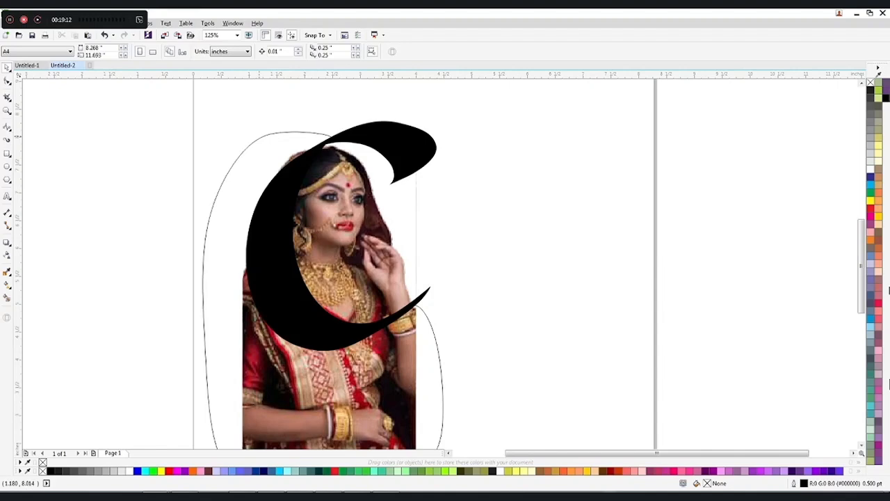
{"action": "left_click", "coordinate": [244, 151]}
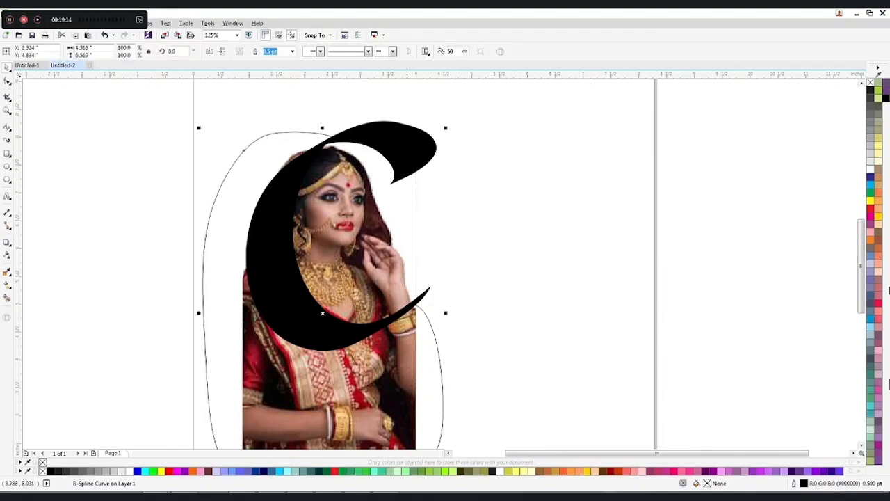
{"action": "left_click", "coordinate": [410, 136], "text": "shift"}
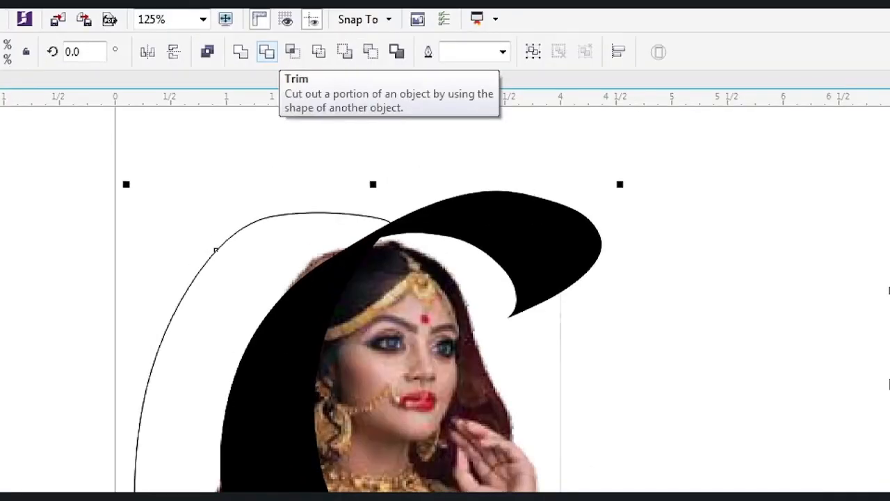
{"action": "left_click", "coordinate": [267, 51]}
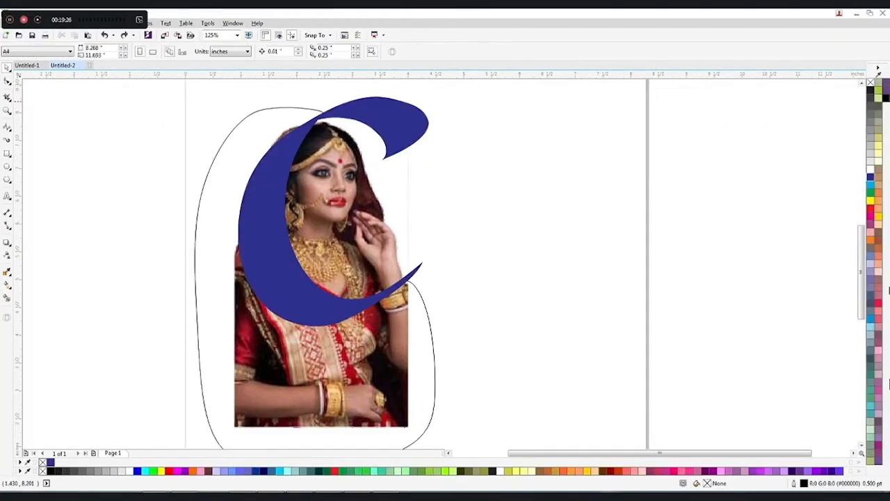
- Trim the closed B-Spline curve using the blue letter C as the cutting shape
{"action": "left_click", "coordinate": [281, 152]}
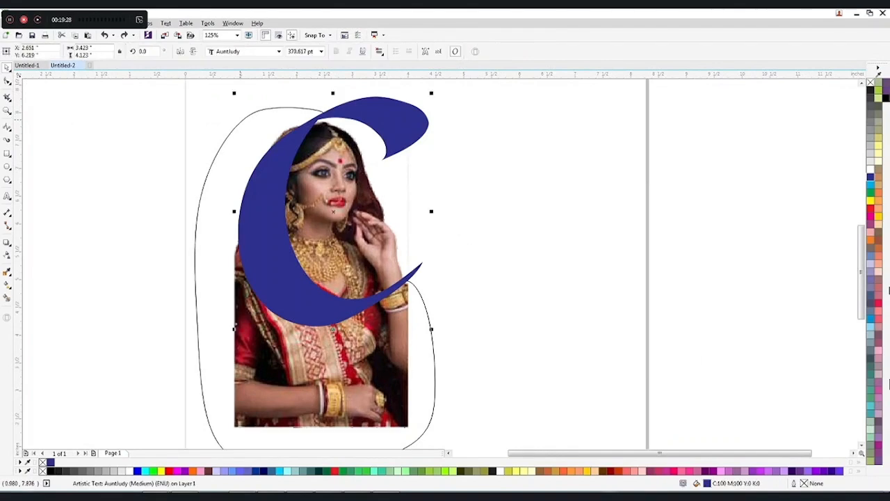
{"action": "left_click", "coordinate": [240, 121], "text": "shift"}
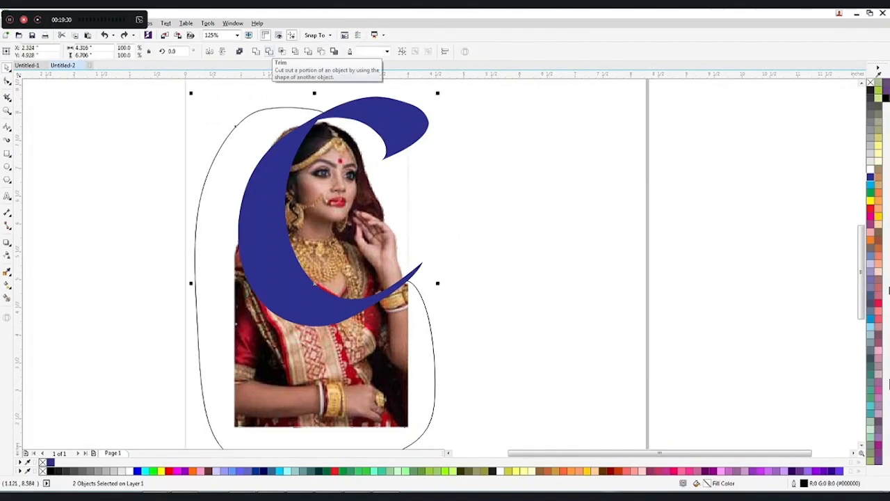
{"action": "left_click", "coordinate": [269, 51]}
{"action": "left_click", "coordinate": [162, 134]}
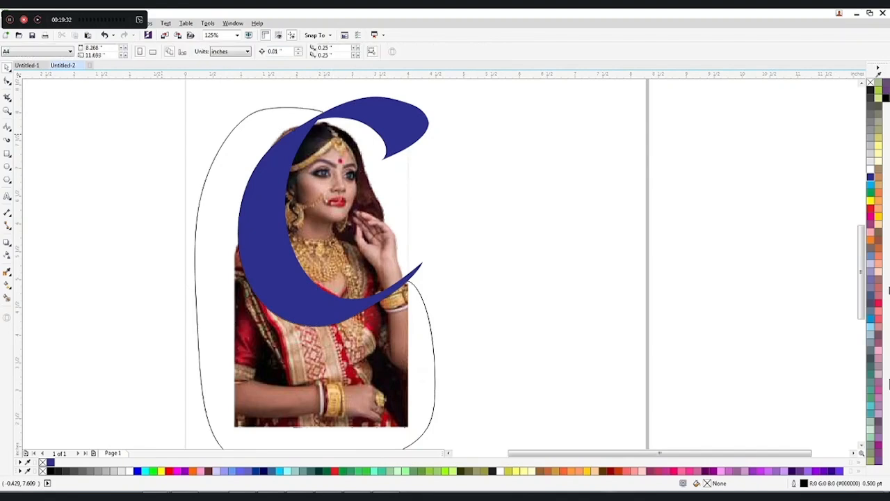
- Try to subtract the trimmed outline curve from the bride photo with Back Minus Front
{"action": "scroll", "coordinate": [248, 191], "scroll_direction": "down", "scroll_amount": 1}
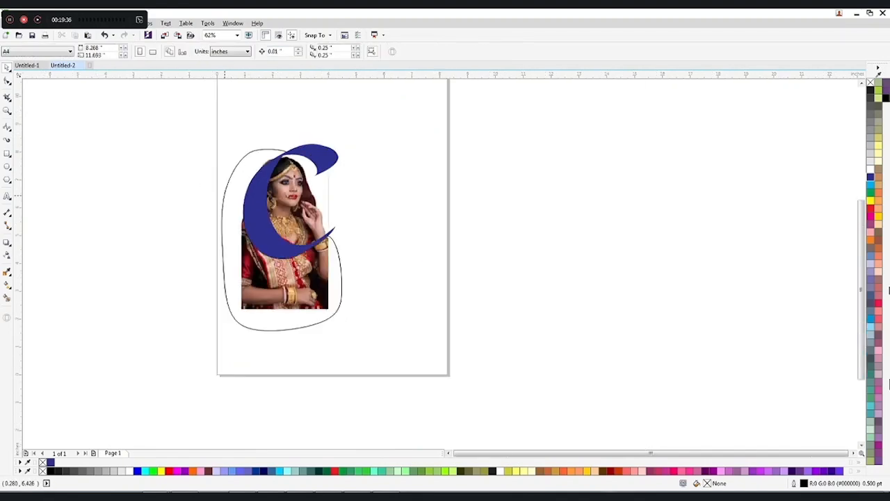
{"action": "left_click", "coordinate": [225, 196]}
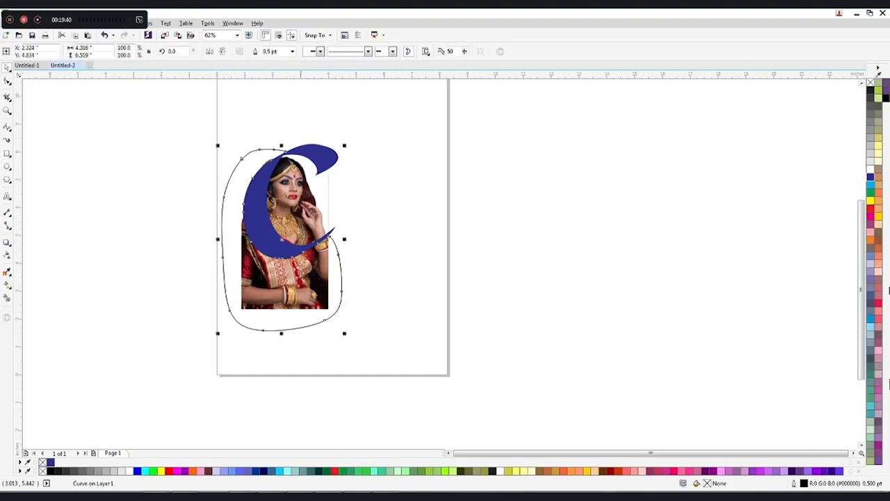
{"action": "left_click", "coordinate": [301, 212], "text": "shift"}
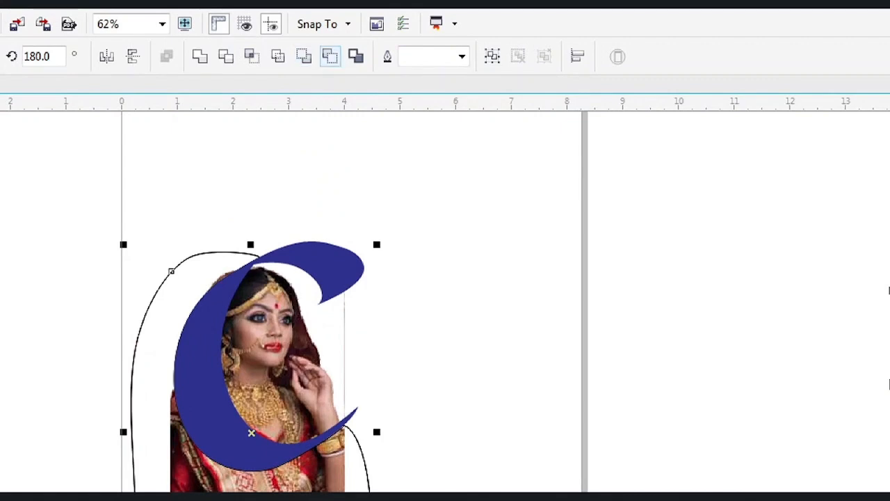
{"action": "left_click", "coordinate": [330, 56]}
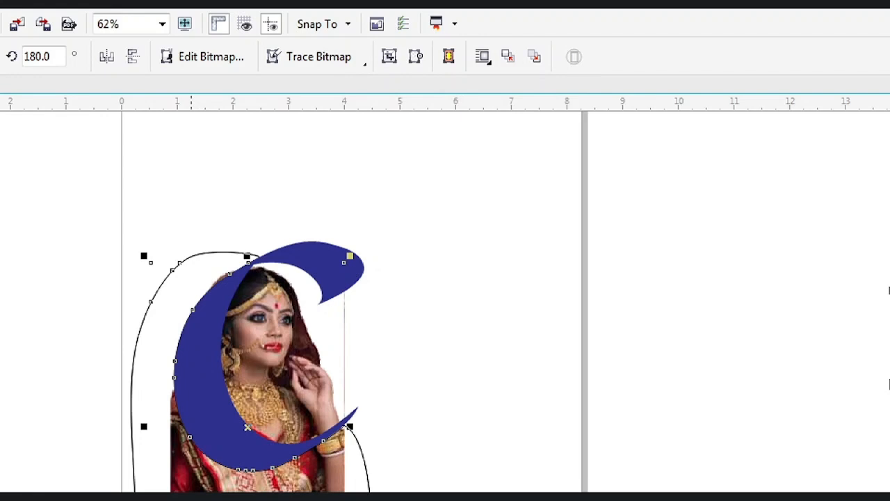
{"action": "left_click", "coordinate": [68, 130]}
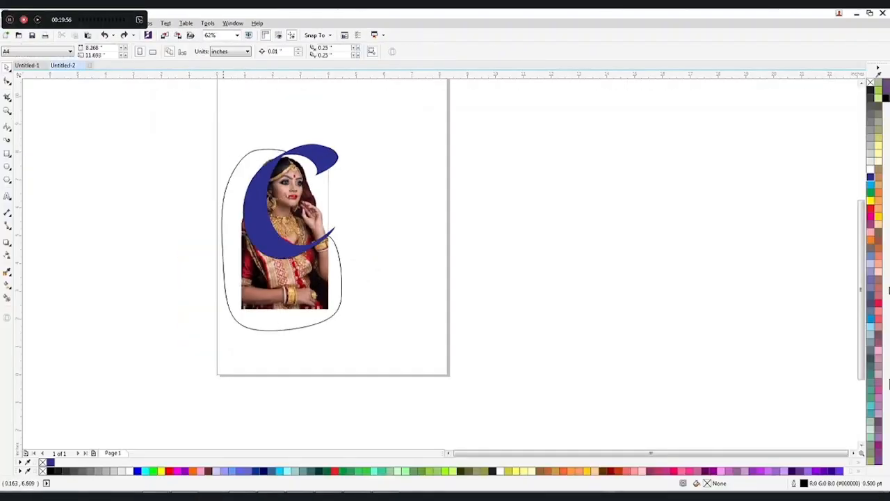
- Subtract the outline curve from the bride photo with Back Minus Front and delete the outline left around the letter C
{"action": "left_click", "coordinate": [314, 203]}
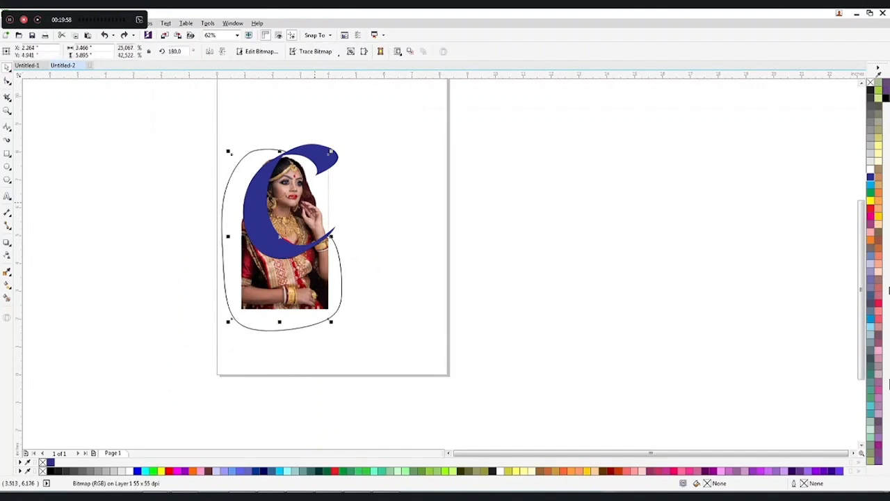
{"action": "left_click", "coordinate": [253, 151], "text": "shift"}
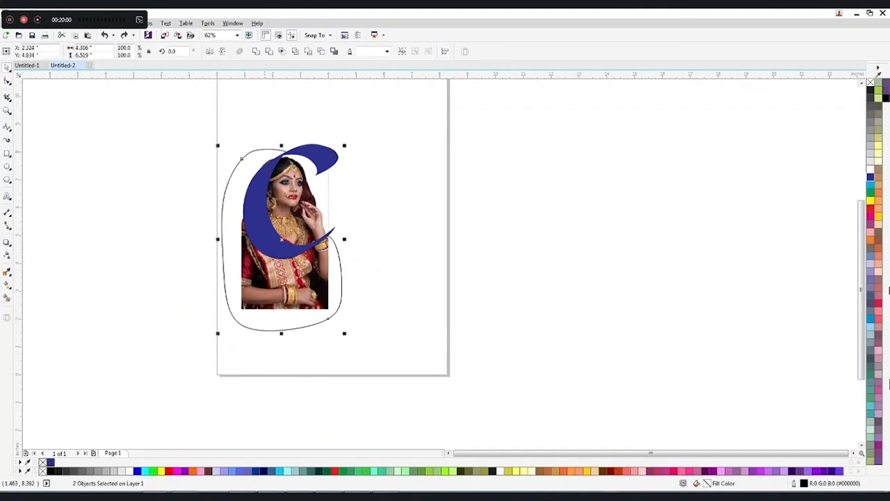
{"action": "left_click", "coordinate": [320, 51]}
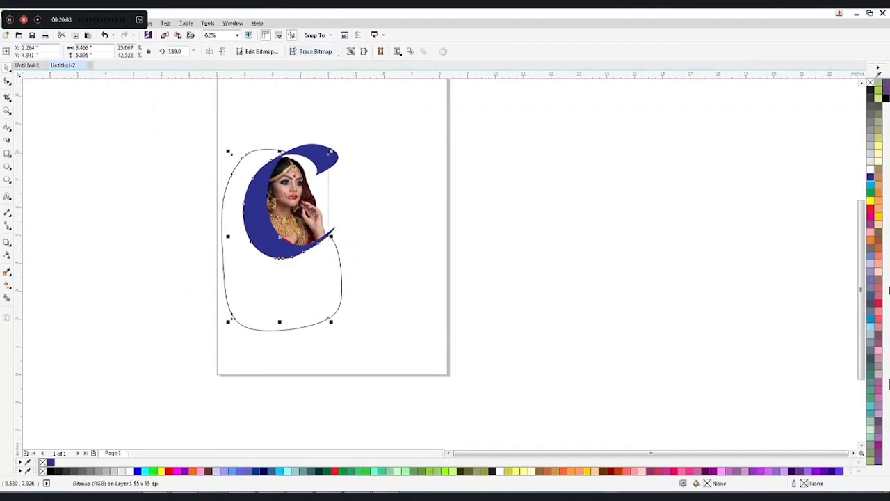
{"action": "left_click", "coordinate": [178, 216]}
{"action": "left_click", "coordinate": [249, 293]}
{"action": "key", "text": "Delete"}
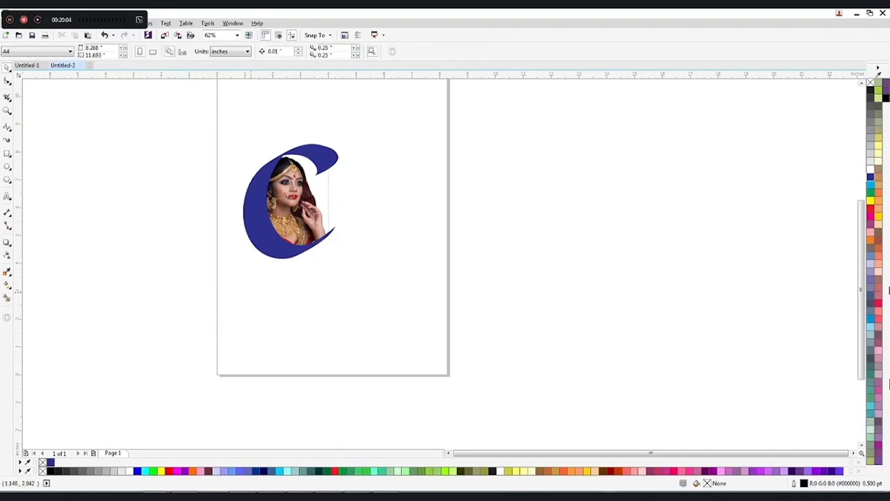
- Try shifting the bride photo about 1.05 inches to the right and undo the move
{"action": "left_click", "coordinate": [304, 219]}
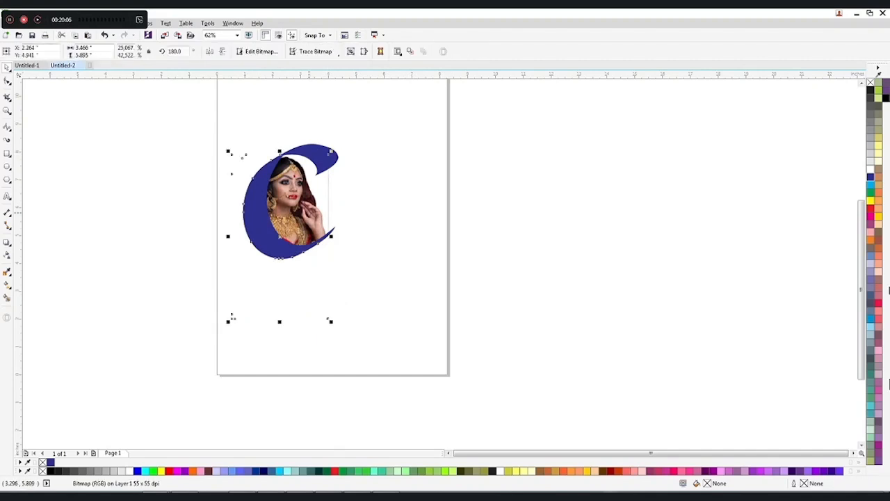
{"action": "left_click_drag", "start_coordinate": [308, 219], "coordinate": [338, 219]}
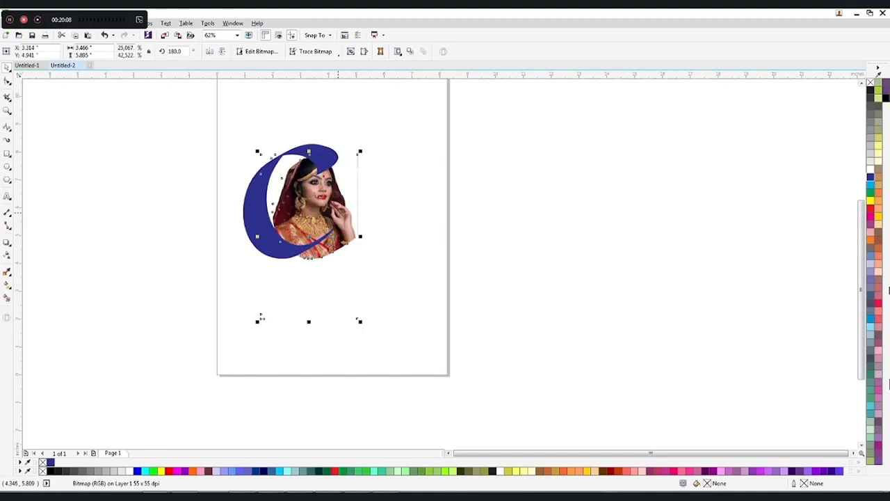
{"action": "key", "text": "ctrl+z"}
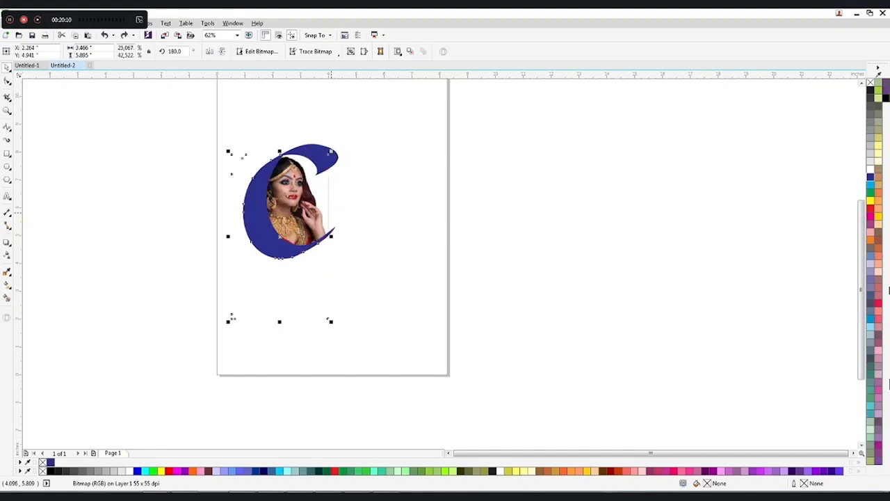
- Bring the trimmed bride photo in front of the blue letter C
{"action": "key", "text": "shift+Page_Up"}
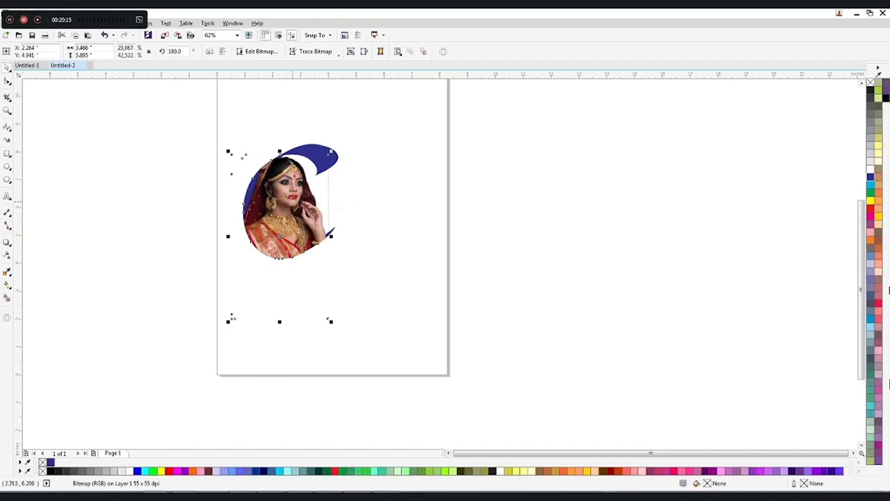
{"action": "scroll", "coordinate": [284, 248], "scroll_direction": "up", "scroll_amount": 4}
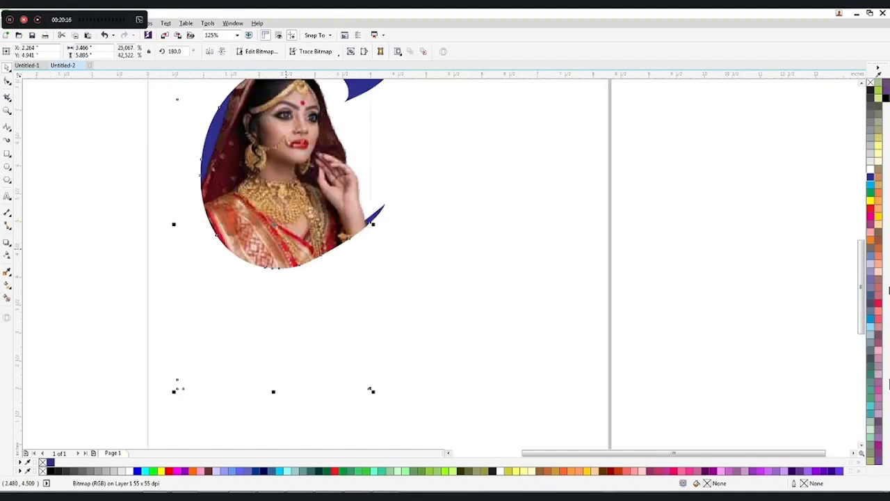
{"action": "scroll", "coordinate": [284, 248], "scroll_direction": "down", "scroll_amount": 4}
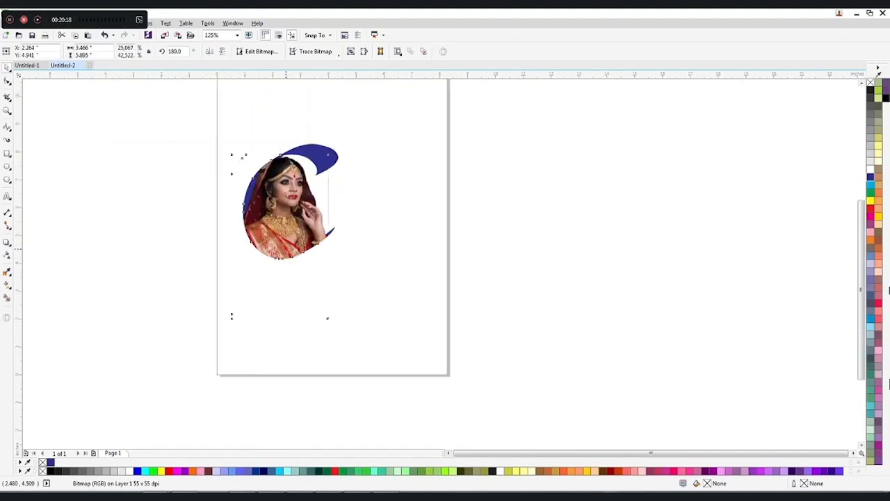
{"action": "left_click", "coordinate": [101, 92]}
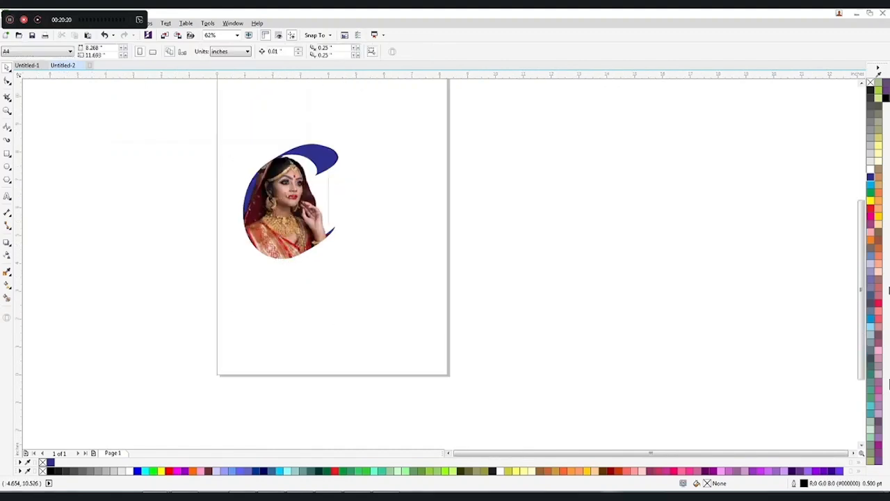
- Give the blue letter C a white outline
{"action": "left_click_drag", "start_coordinate": [186, 121], "coordinate": [462, 329]}
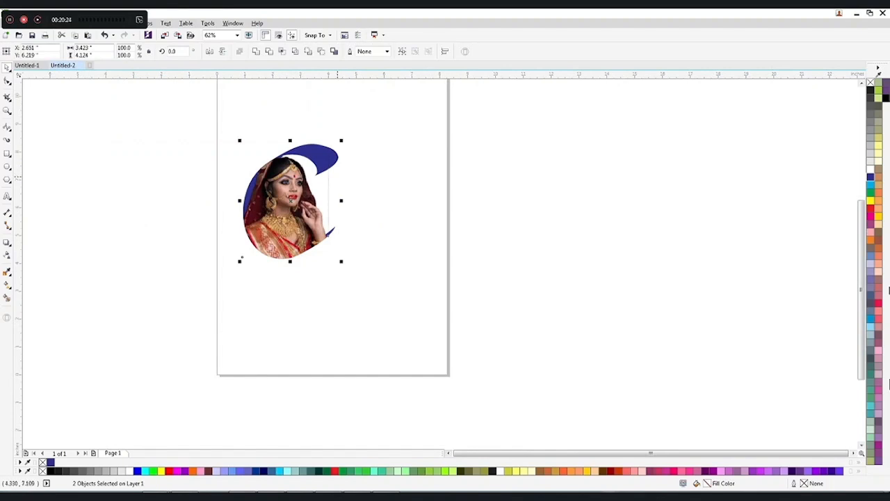
{"action": "left_click", "coordinate": [360, 182]}
{"action": "left_click", "coordinate": [306, 200]}
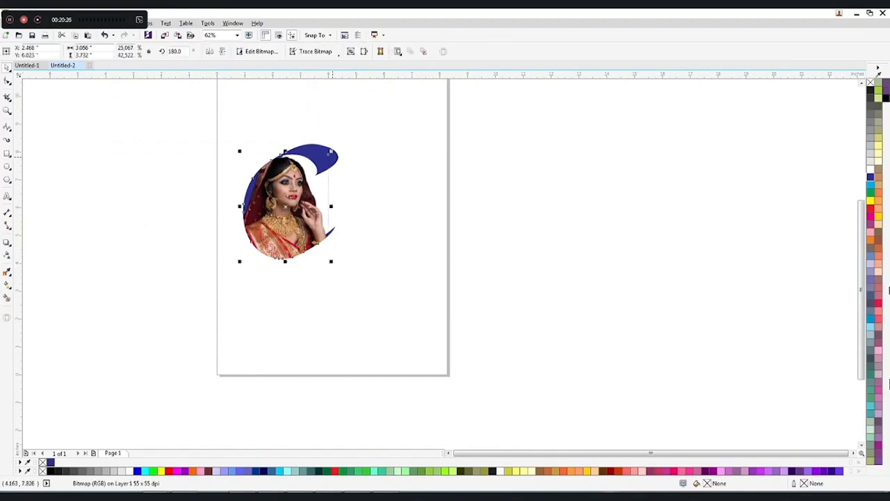
{"action": "left_click", "coordinate": [335, 157]}
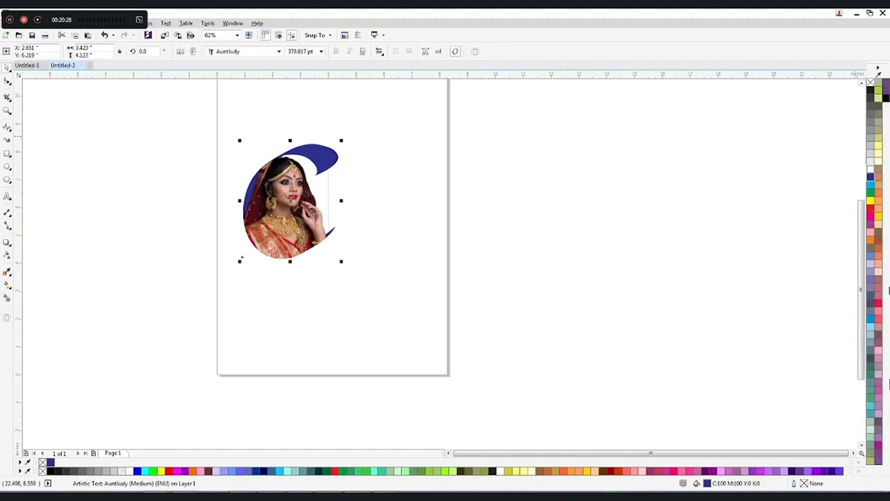
{"action": "right_click", "coordinate": [869, 170]}
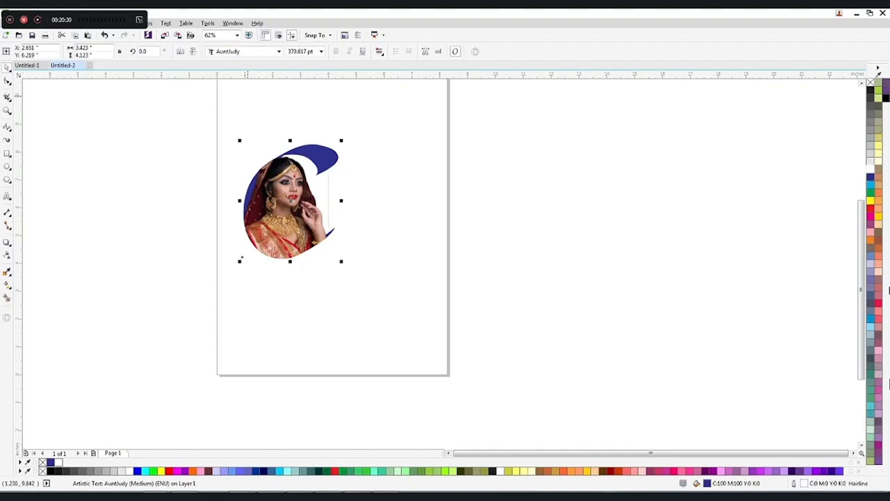
- Set the letter C's outline to 2.0 pt with round corners and caps, placed behind the fill and scaling with the object
{"action": "key", "text": "F12"}
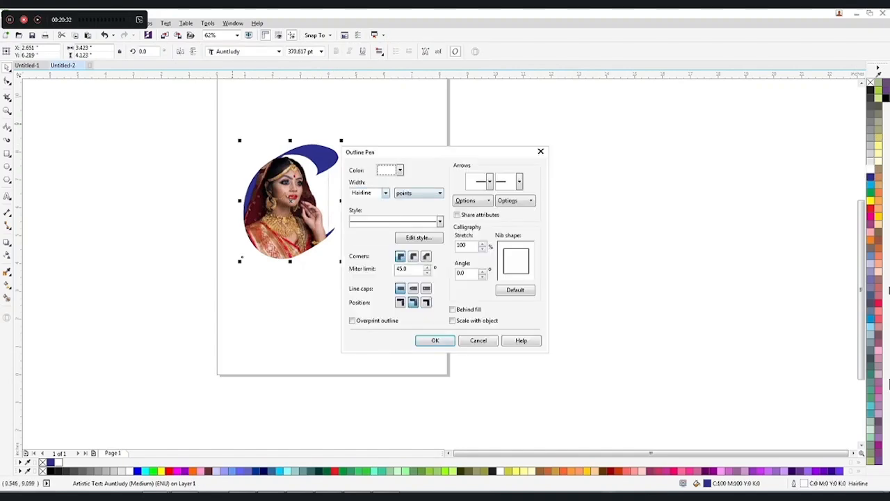
{"action": "left_click", "coordinate": [386, 193]}
{"action": "left_click", "coordinate": [365, 240]}
{"action": "left_click", "coordinate": [413, 289]}
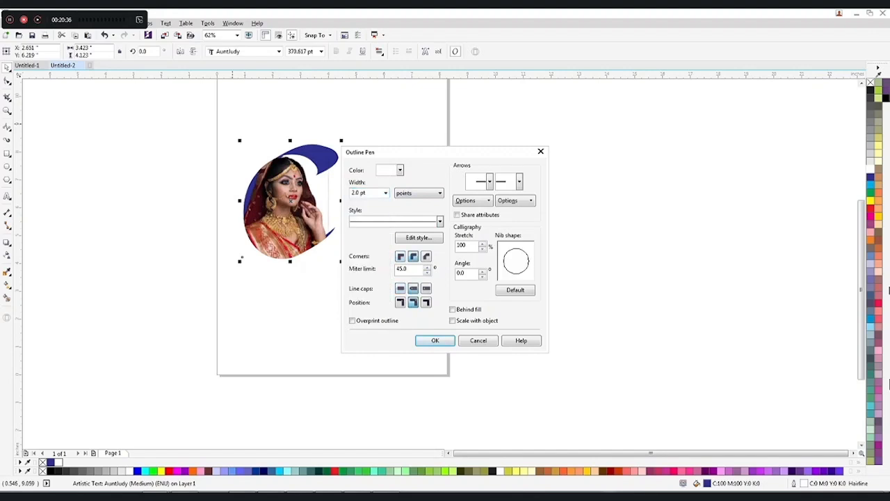
{"action": "left_click", "coordinate": [435, 340]}
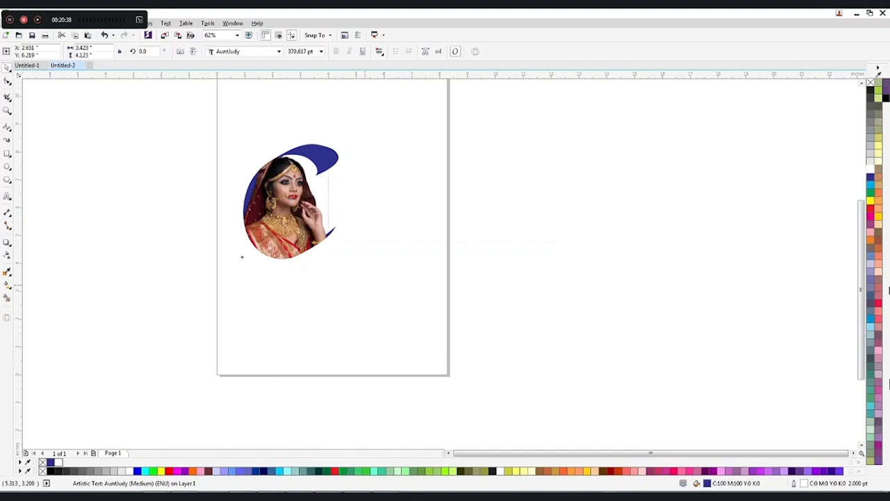
{"action": "key", "text": "Escape"}
- Draw a rectangle about 6.1 by 4.9 inches around the letter C and the bride photo
{"action": "key", "text": "F6"}
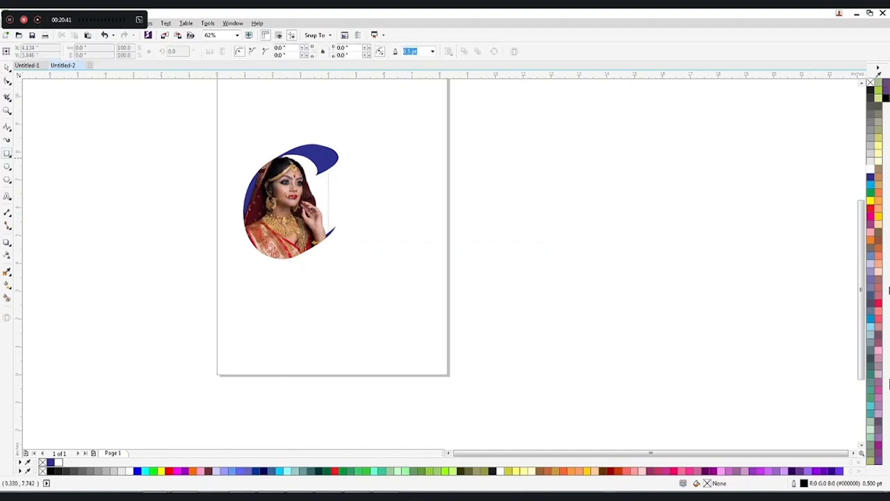
{"action": "left_click_drag", "start_coordinate": [206, 135], "coordinate": [376, 272]}
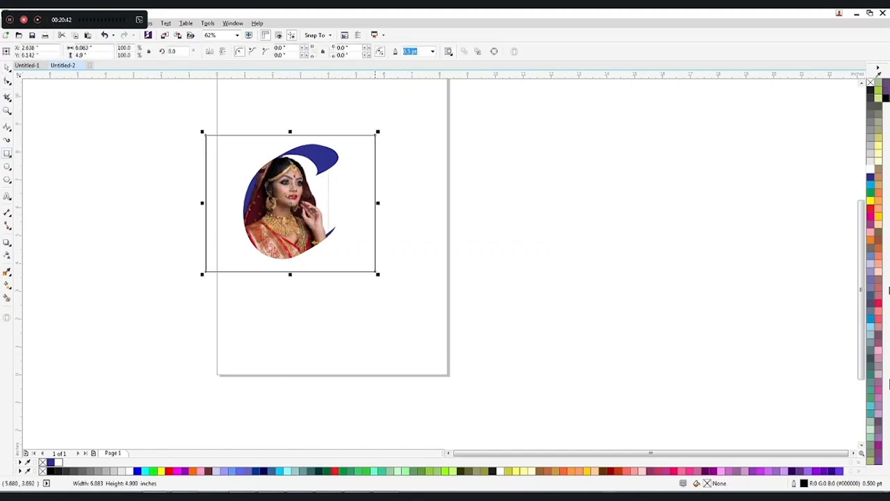
{"action": "left_click", "coordinate": [102, 171]}
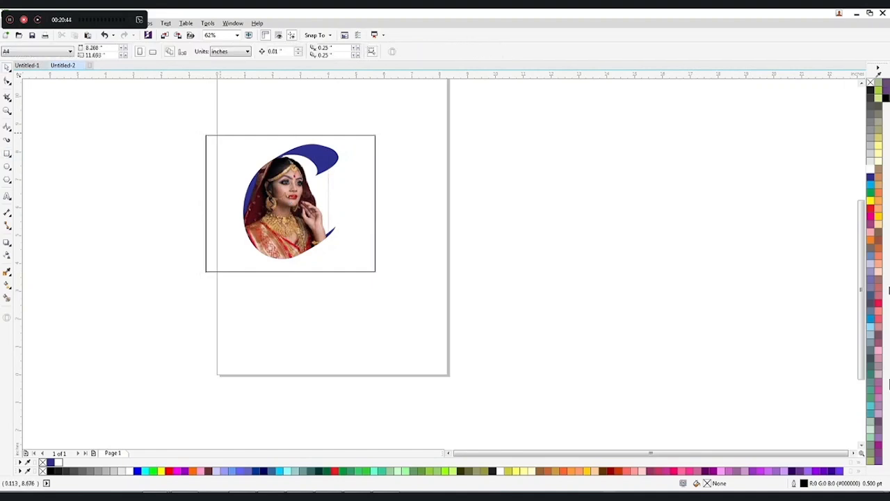
- Turn the rectangle into a cyan background without an outline, placed behind the letter C and the bride photo
{"action": "left_click", "coordinate": [375, 191]}
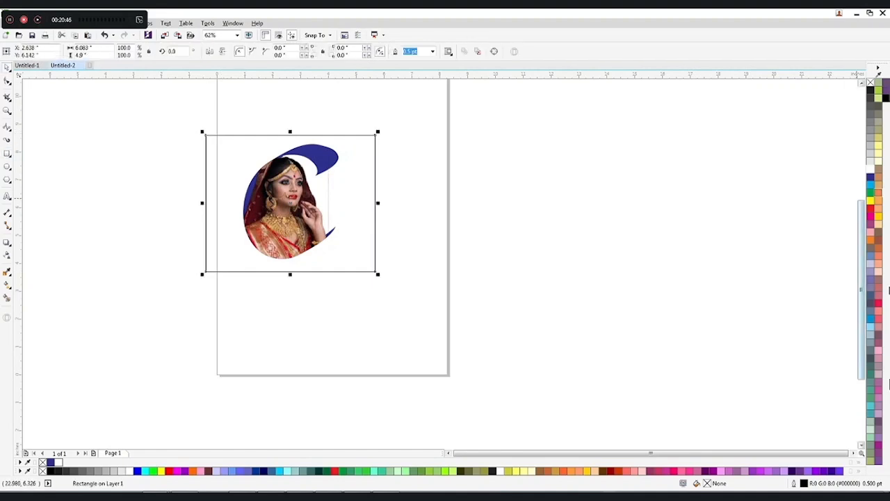
{"action": "left_click", "coordinate": [870, 183]}
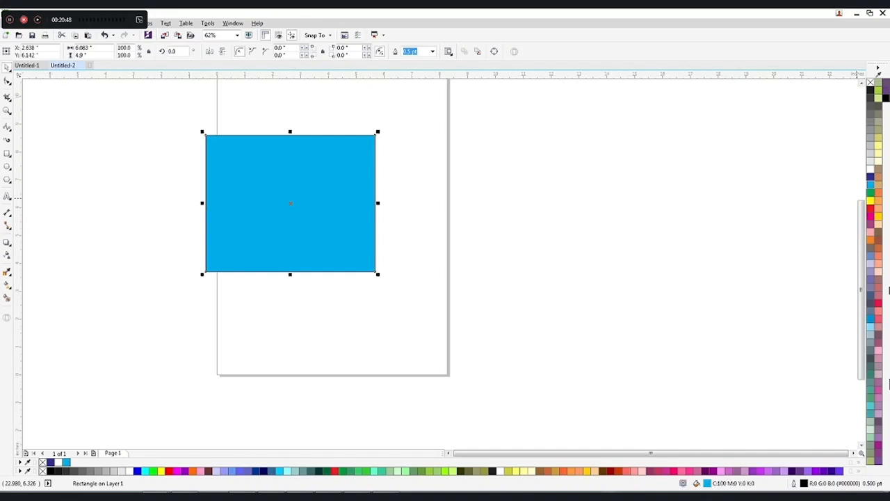
{"action": "right_click", "coordinate": [869, 82]}
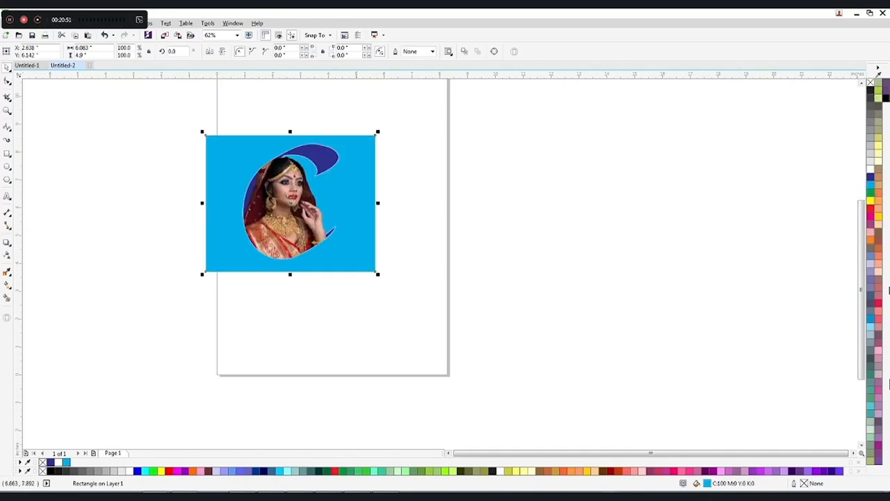
{"action": "key", "text": "Escape"}
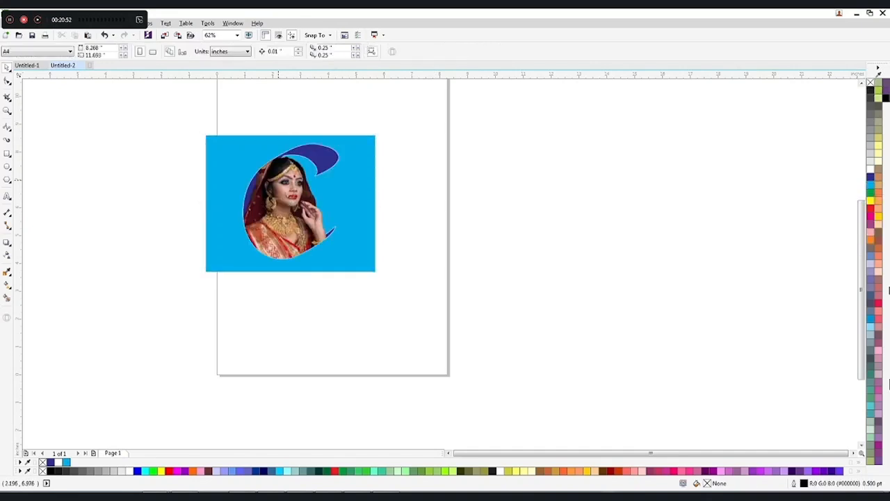
- Increase the letter C's white outline width to 4.0 pt
{"action": "scroll", "coordinate": [290, 203], "scroll_direction": "up", "scroll_amount": 2}
{"action": "left_click", "coordinate": [357, 143]}
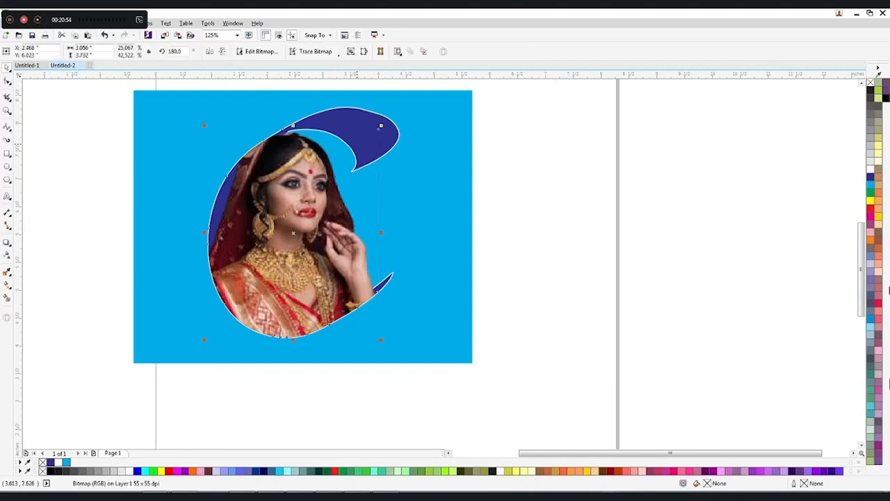
{"action": "left_click", "coordinate": [376, 135]}
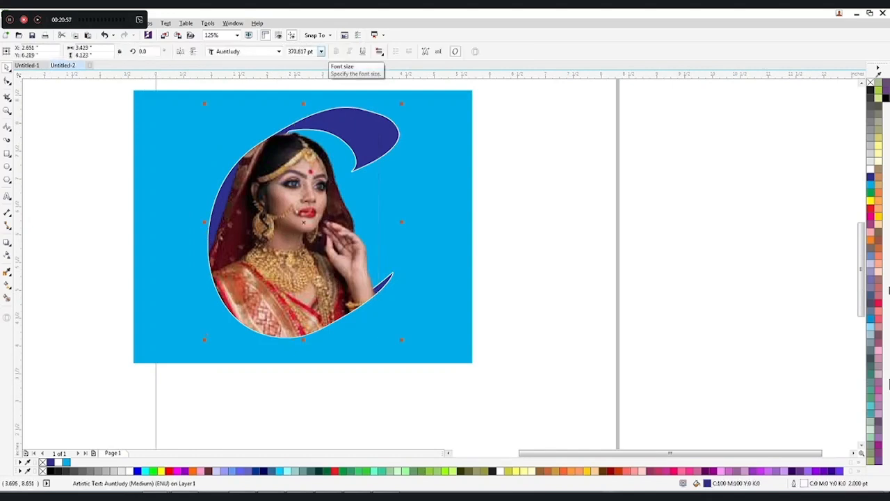
{"action": "key", "text": "F12"}
{"action": "left_click", "coordinate": [386, 193]}
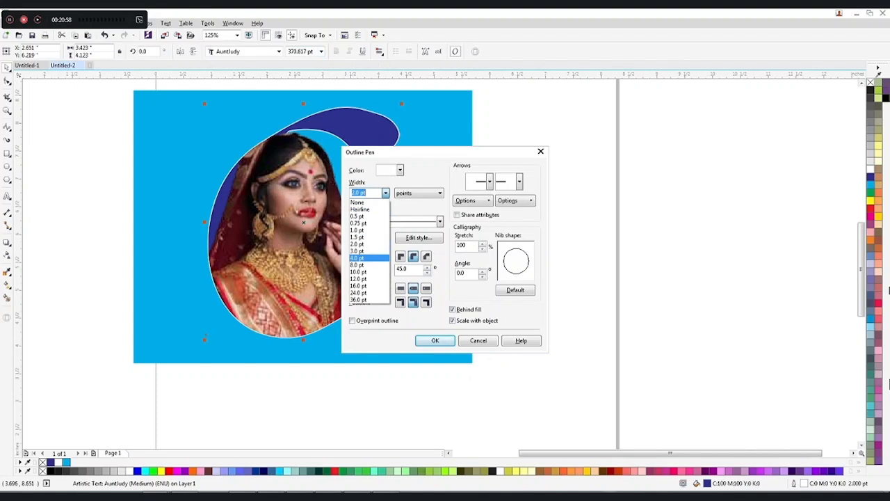
{"action": "left_click", "coordinate": [356, 258]}
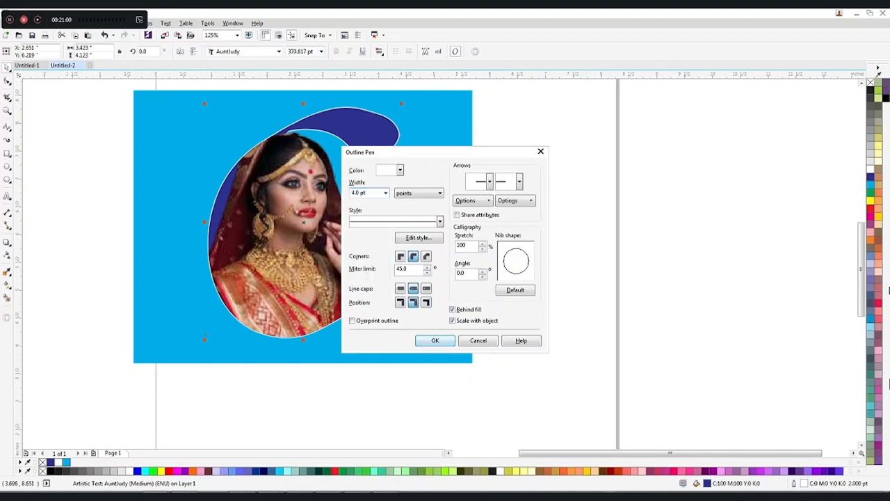
{"action": "left_click", "coordinate": [435, 340]}
{"action": "left_click", "coordinate": [544, 288]}
- Group the bride photo and the letter C, leaving the cyan rectangle out of the group
{"action": "left_click", "coordinate": [279, 278]}
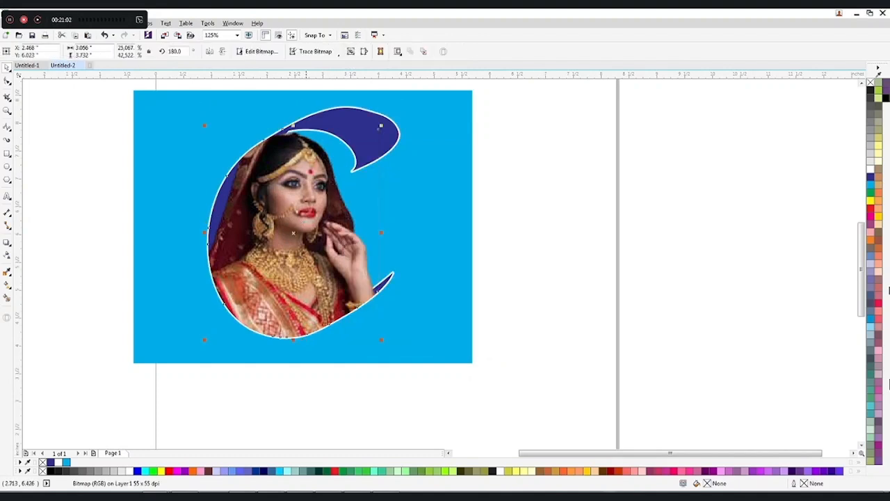
{"action": "left_click", "coordinate": [102, 85]}
{"action": "left_click_drag", "start_coordinate": [102, 85], "coordinate": [536, 360]}
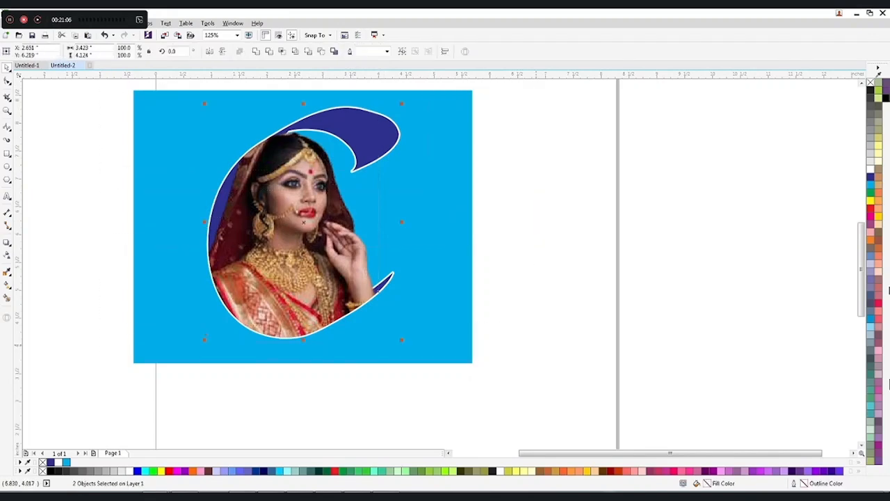
{"action": "key", "text": "ctrl+g"}
- Try moving the grouped letter and photo across the cyan background and undo each move
{"action": "left_click_drag", "start_coordinate": [263, 259], "coordinate": [298, 223]}
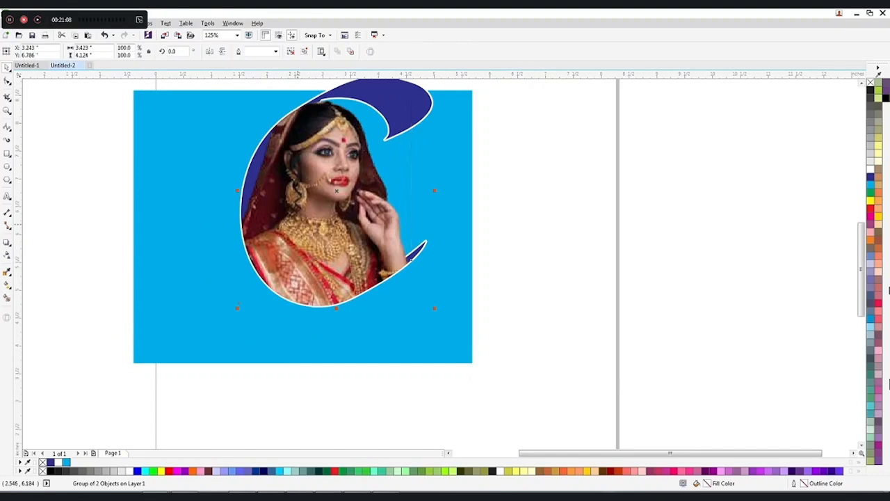
{"action": "key", "text": "ctrl+z"}
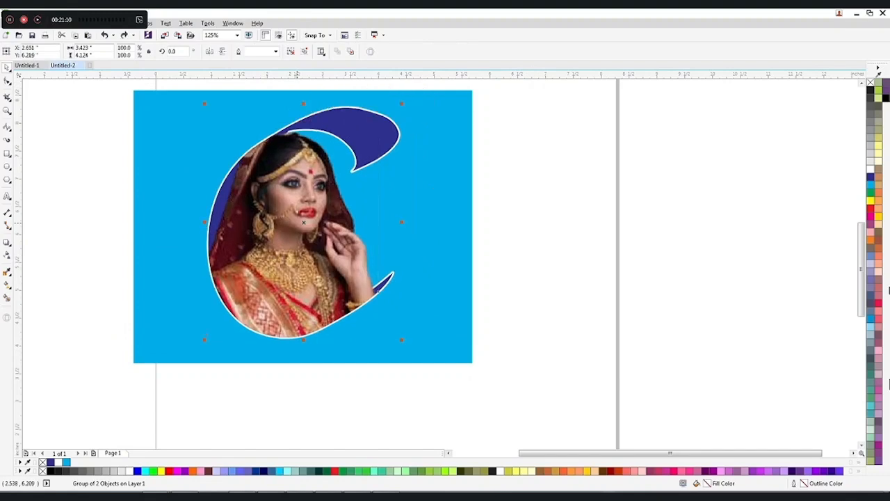
{"action": "key", "text": "Escape"}
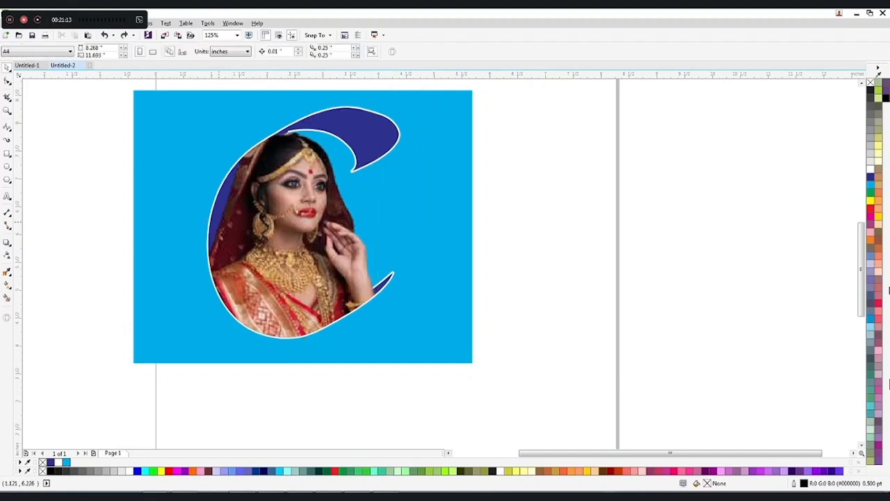
{"action": "left_click_drag", "start_coordinate": [245, 226], "coordinate": [214, 207]}
{"action": "key", "text": "ctrl+z"}
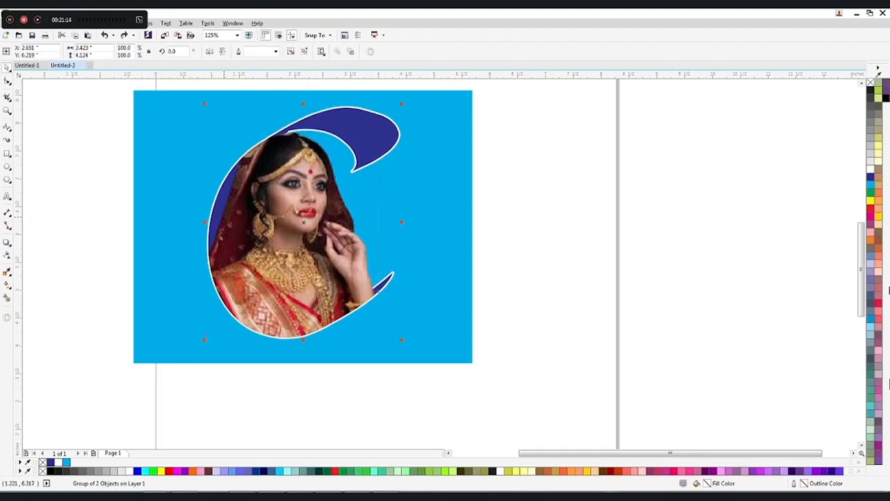
- Add a black drop shadow offset about 0.11 inches right and 0.15 inches down to the group, with Normal merge mode
{"action": "left_click", "coordinate": [7, 242]}
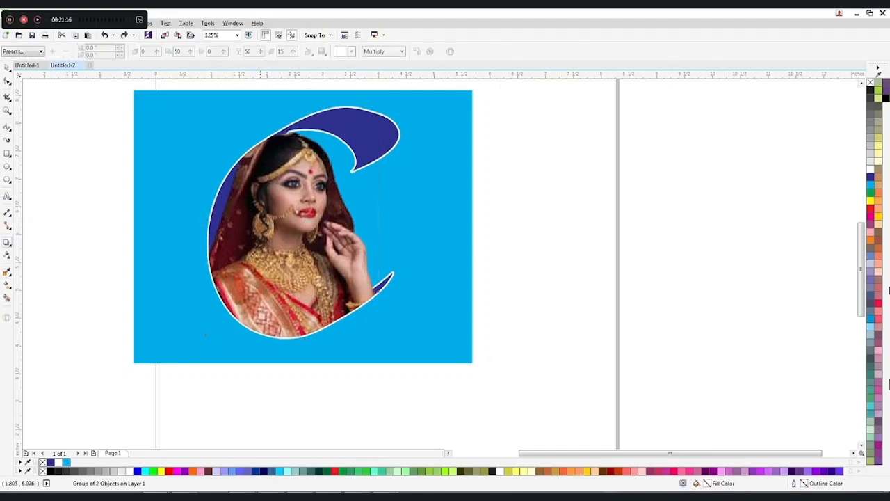
{"action": "left_click_drag", "start_coordinate": [267, 206], "coordinate": [401, 345]}
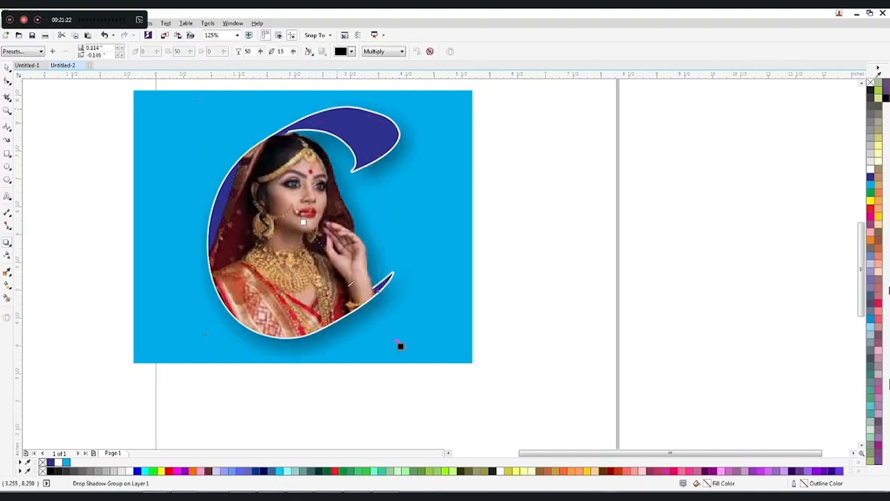
{"action": "left_click", "coordinate": [402, 51]}
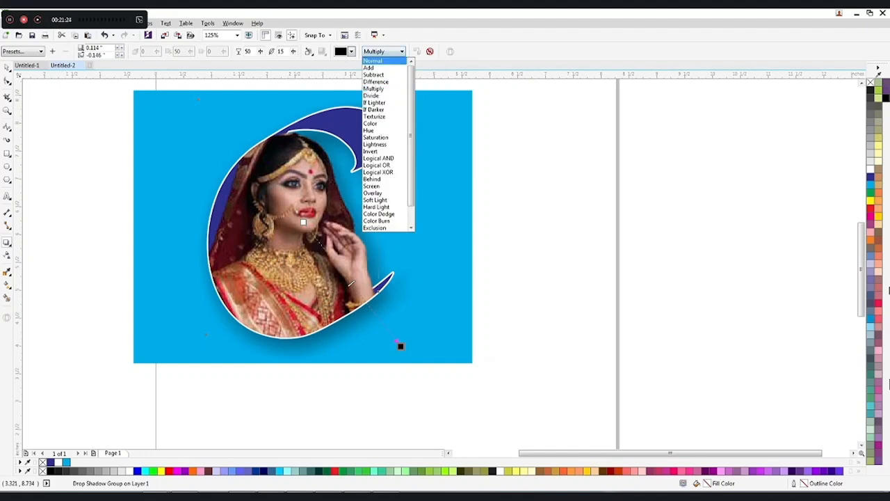
{"action": "left_click", "coordinate": [378, 61]}
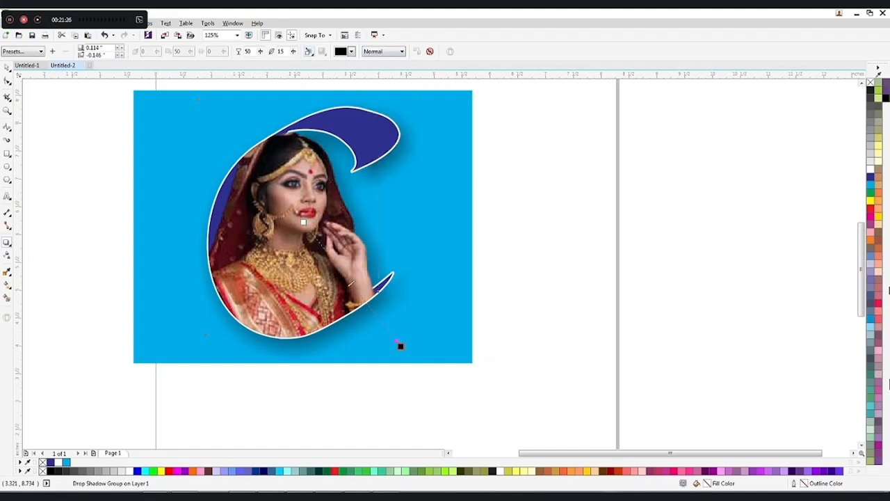
- Set the group's drop shadow opacity to 100 and its feathering to 10
{"action": "double_click", "coordinate": [249, 52]}
{"action": "type", "text": "100"}
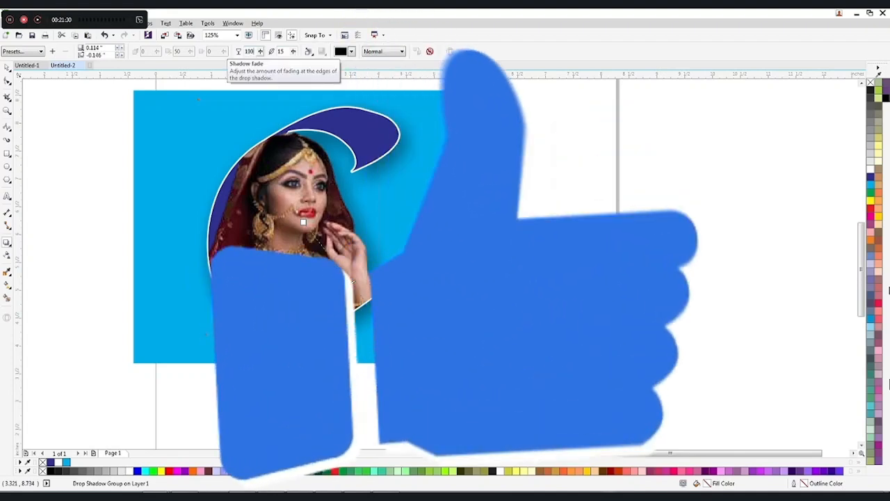
{"action": "key", "text": "Return"}
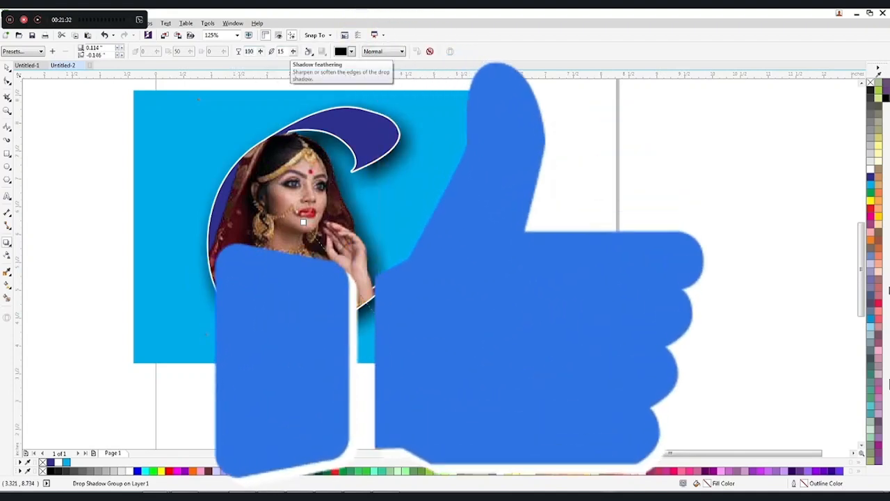
{"action": "key", "text": "BackSpace"}
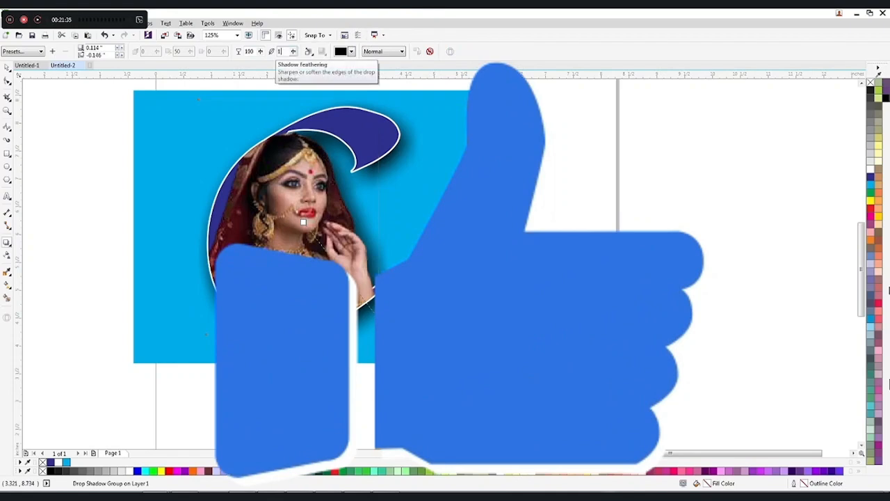
{"action": "type", "text": "0"}
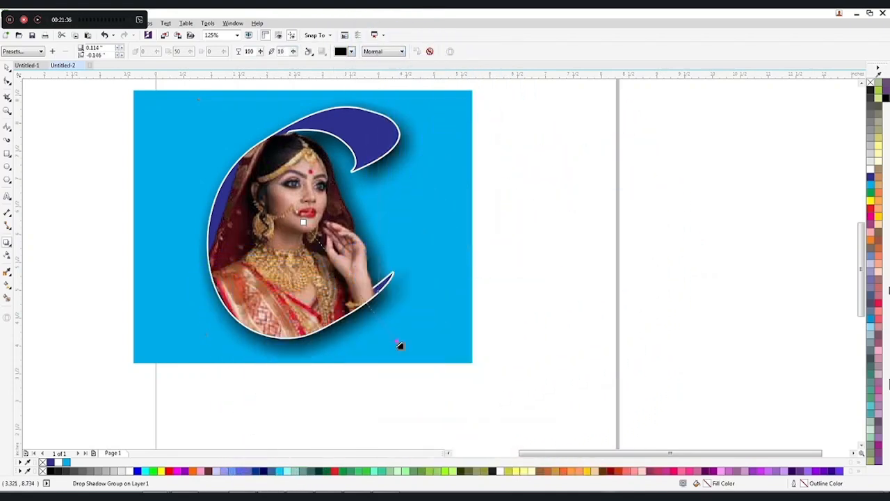
{"action": "key", "text": "Return"}
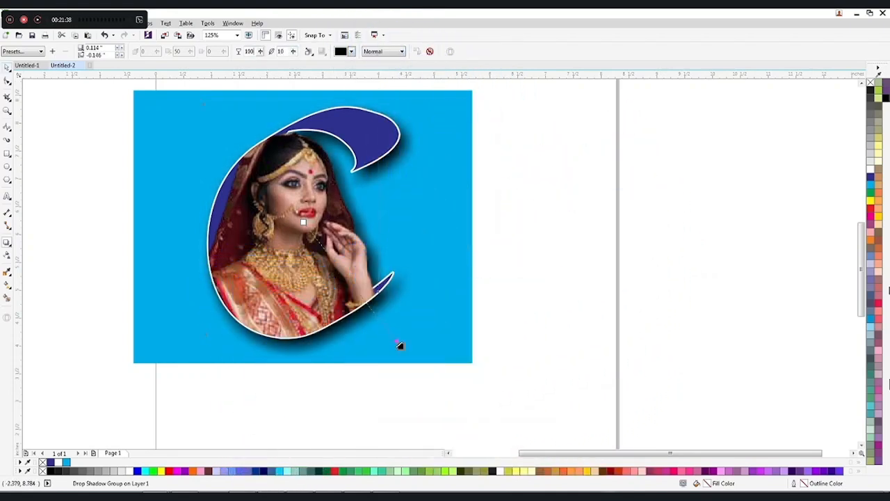
- Deselect the shadowed group and fit the whole composition in view to check the finished design
{"action": "left_click", "coordinate": [7, 67]}
{"action": "left_click", "coordinate": [69, 159]}
{"action": "scroll", "coordinate": [172, 210], "scroll_direction": "down", "scroll_amount": 1}
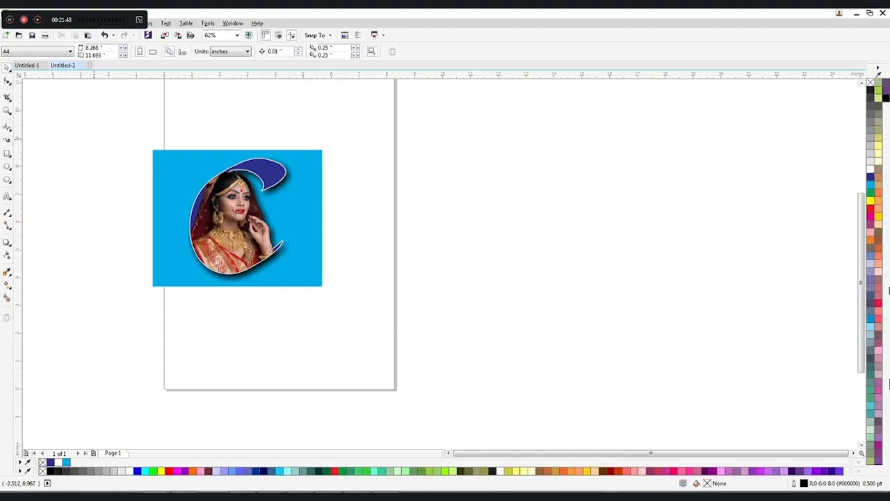
{"action": "key", "text": "F4"}
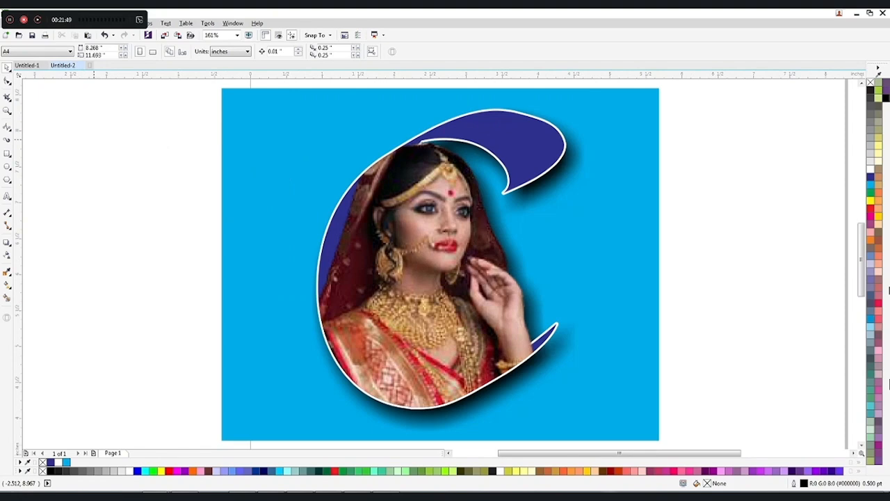